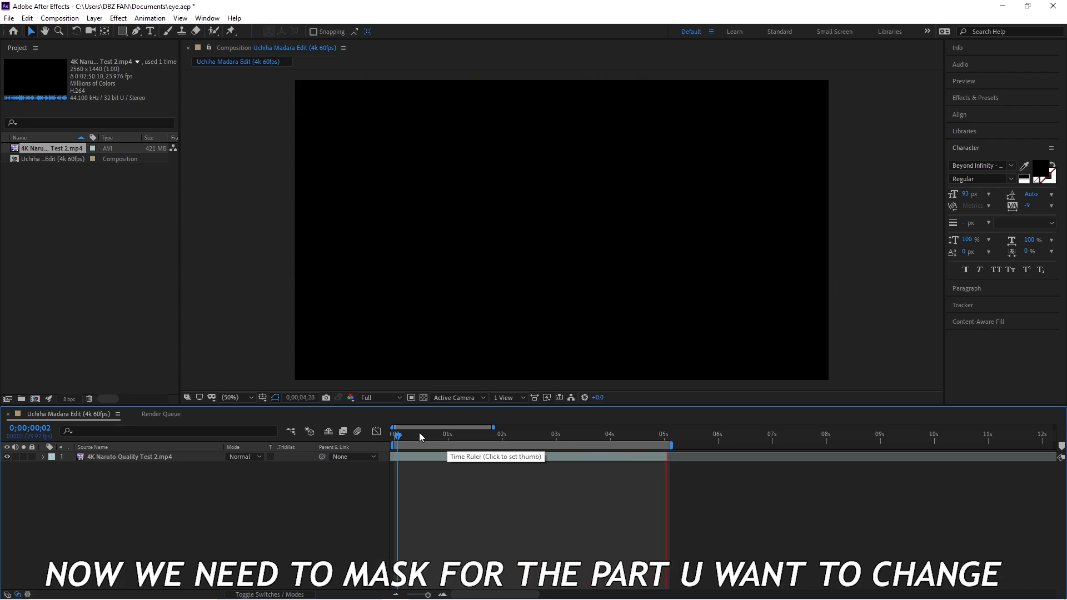
# Move the playhead to 0;00;00;01, activate the Pen tool and select the 4K Naruto Quality Test 2.mp4 layer for masking.
pyautogui.click(408, 434)
pyautogui.moveTo(408, 434); pyautogui.dragTo(395, 434)
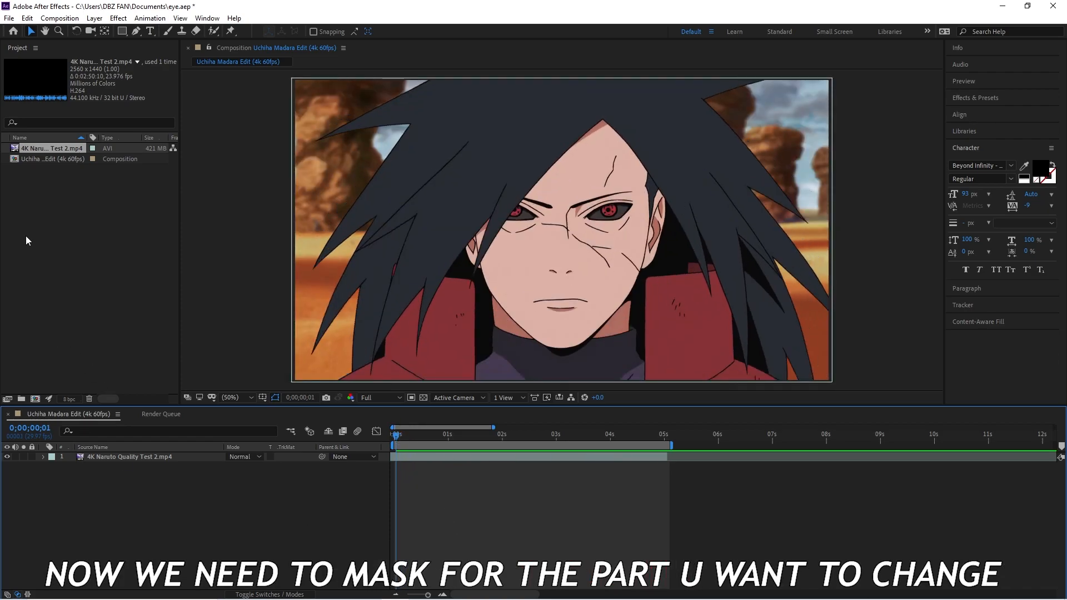
pyautogui.click(136, 31)
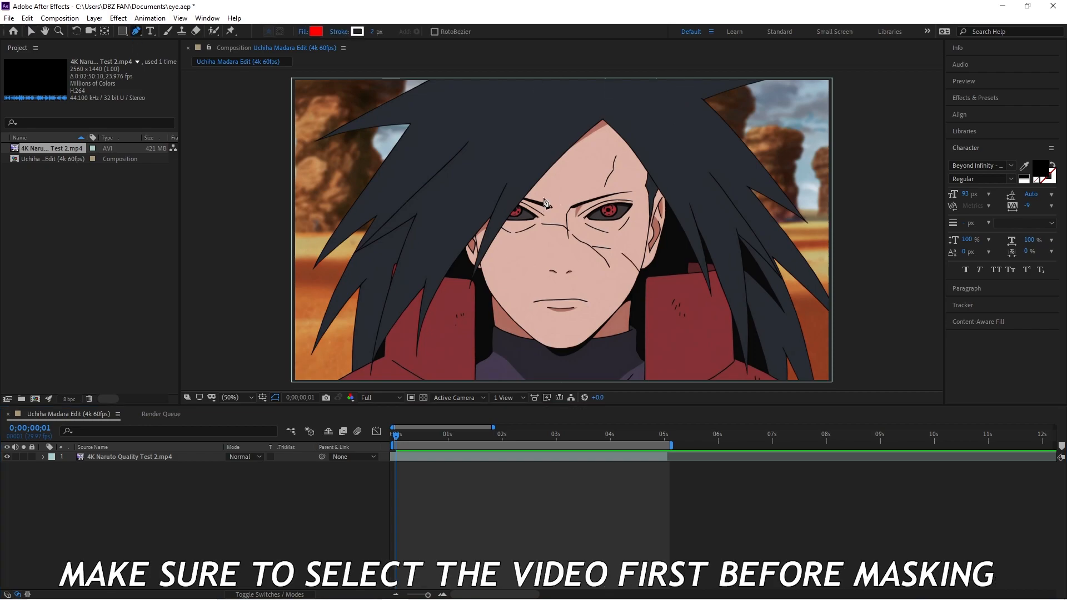
pyautogui.scroll(2, 607, 214)
pyautogui.scroll(1, 691, 197)
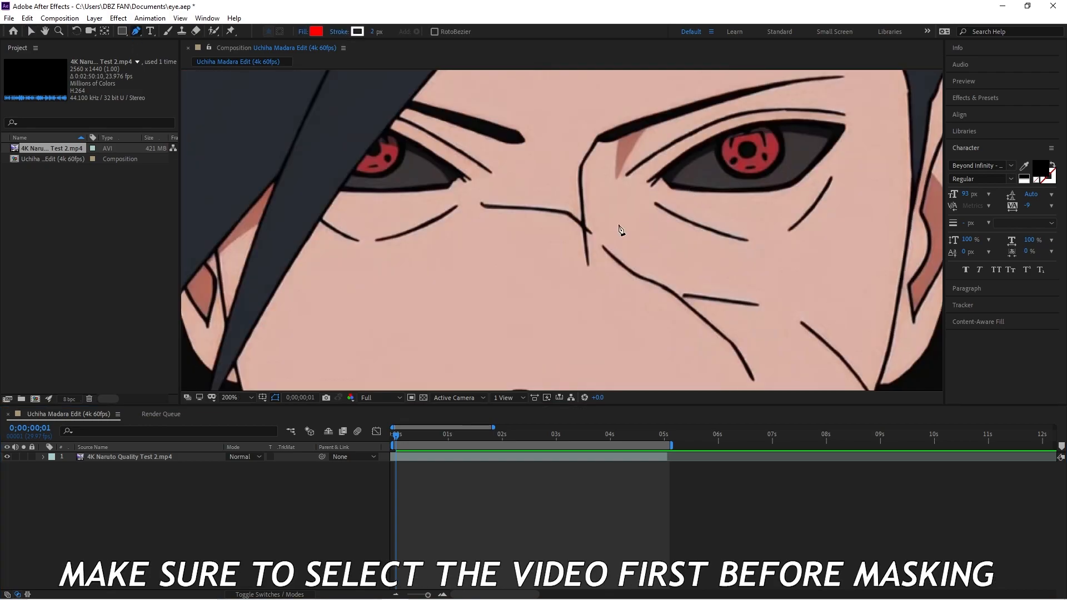
pyautogui.click(134, 457)
# Draw a closed mask of straight segments around the red iris of the character's fully visible eye.
pyautogui.moveTo(769, 147); pyautogui.dragTo(634, 257)
pyautogui.scroll(1, 635, 258)
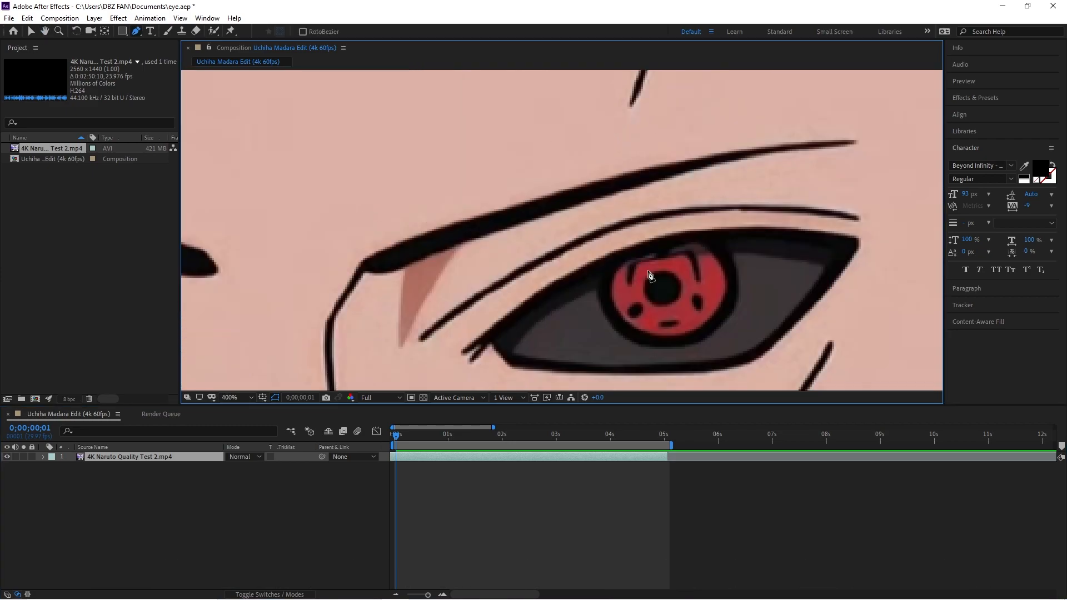
pyautogui.scroll(-2, 595, 333)
pyautogui.scroll(3, 583, 314)
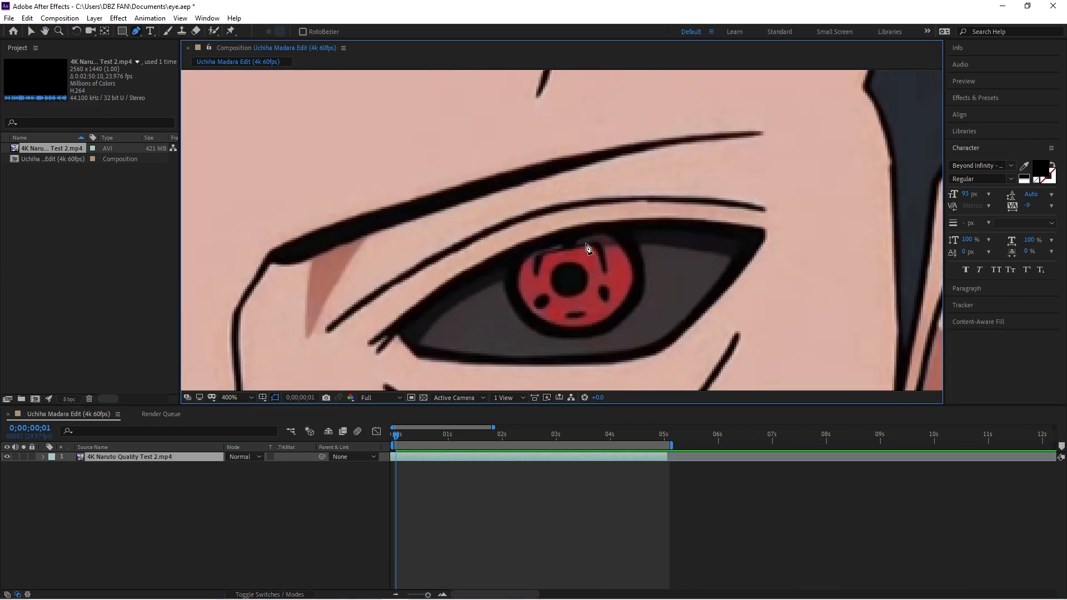
pyautogui.scroll(1, 601, 298)
pyautogui.moveTo(601, 302); pyautogui.dragTo(529, 121)
pyautogui.scroll(-1, 535, 136)
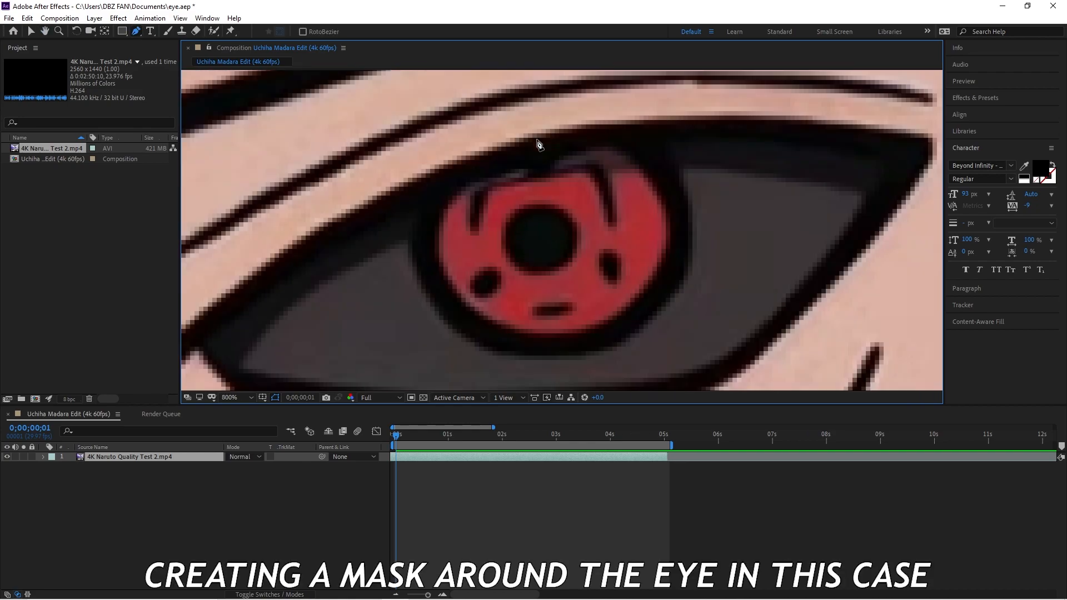
pyautogui.click(465, 186)
pyautogui.click(445, 207)
pyautogui.click(438, 228)
pyautogui.click(438, 261)
pyautogui.click(452, 285)
pyautogui.click(470, 308)
pyautogui.click(491, 321)
pyautogui.click(513, 333)
pyautogui.click(546, 337)
pyautogui.click(581, 336)
pyautogui.click(617, 316)
pyautogui.click(668, 257)
pyautogui.click(672, 217)
pyautogui.click(653, 184)
pyautogui.click(615, 148)
pyautogui.click(575, 152)
pyautogui.click(527, 169)
pyautogui.click(498, 174)
pyautogui.click(465, 185)
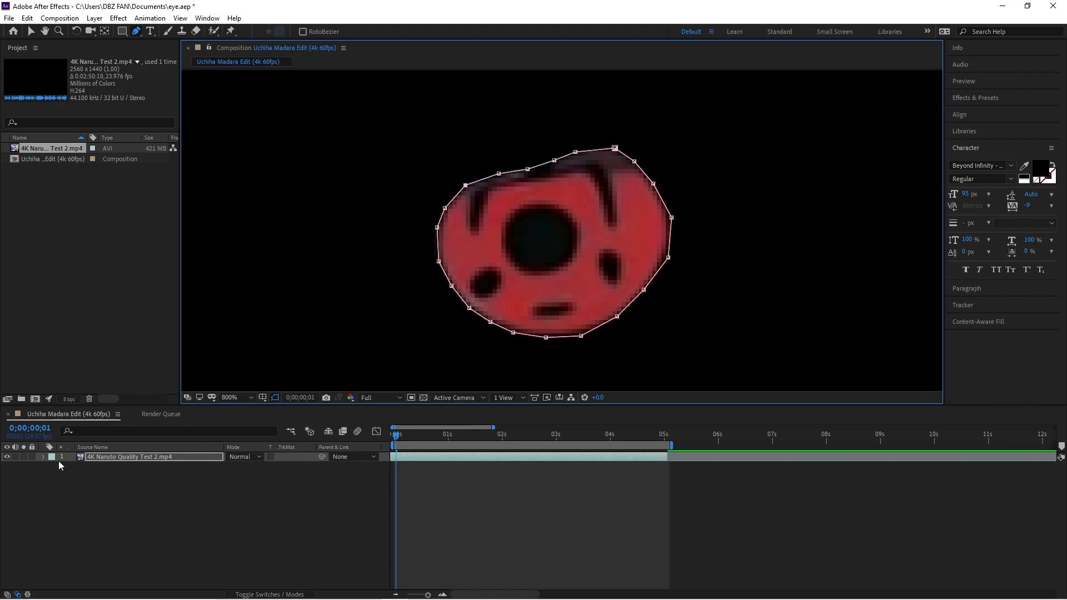
# Set the mode of Mask 1 to None so the whole scene is shown.
pyautogui.click(42, 456)
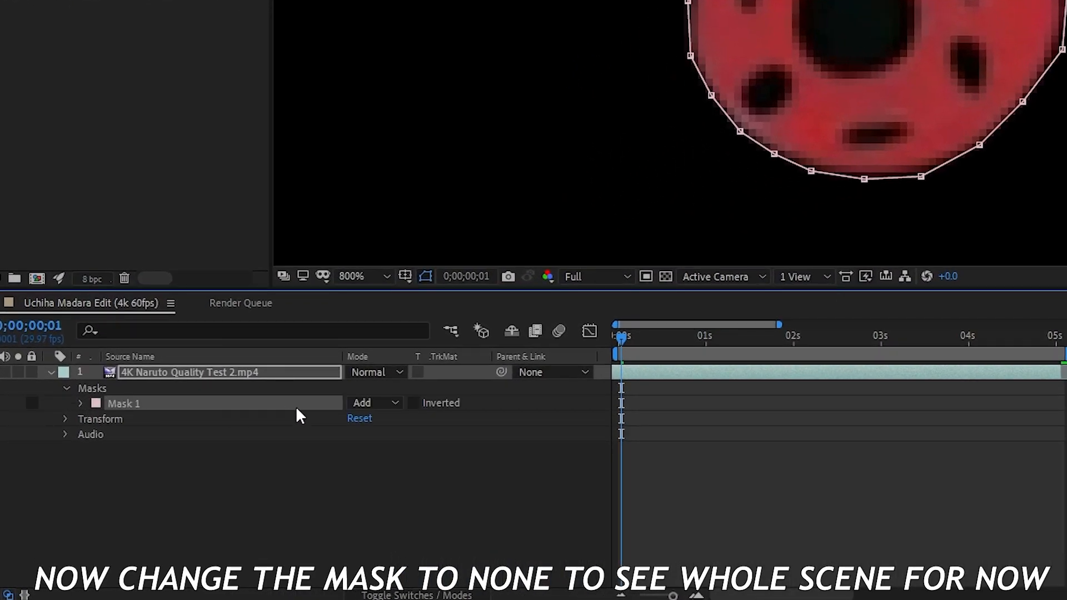
pyautogui.click(386, 403)
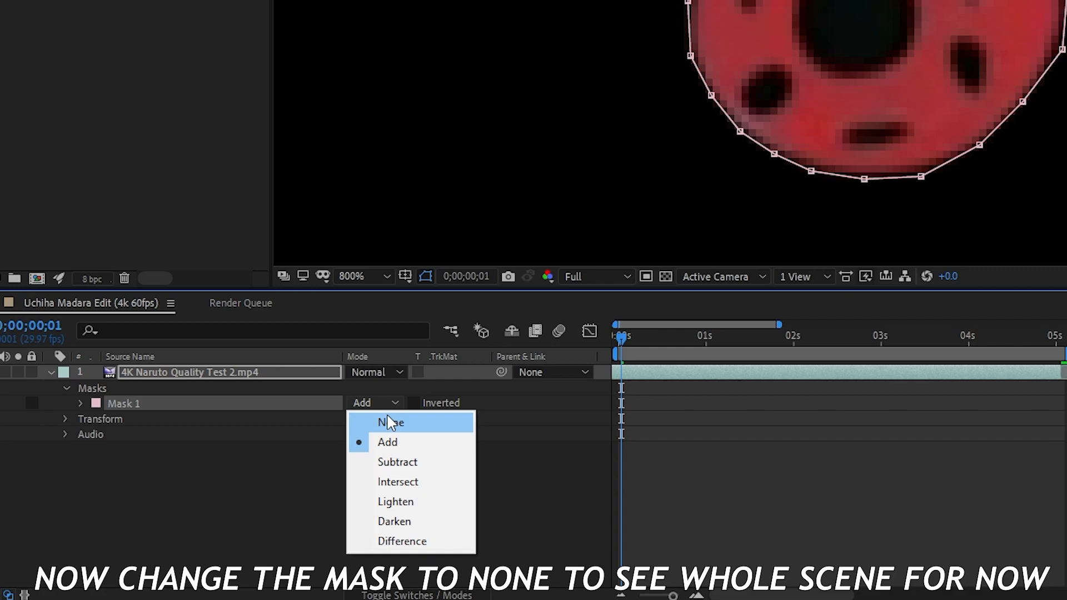
pyautogui.click(385, 420)
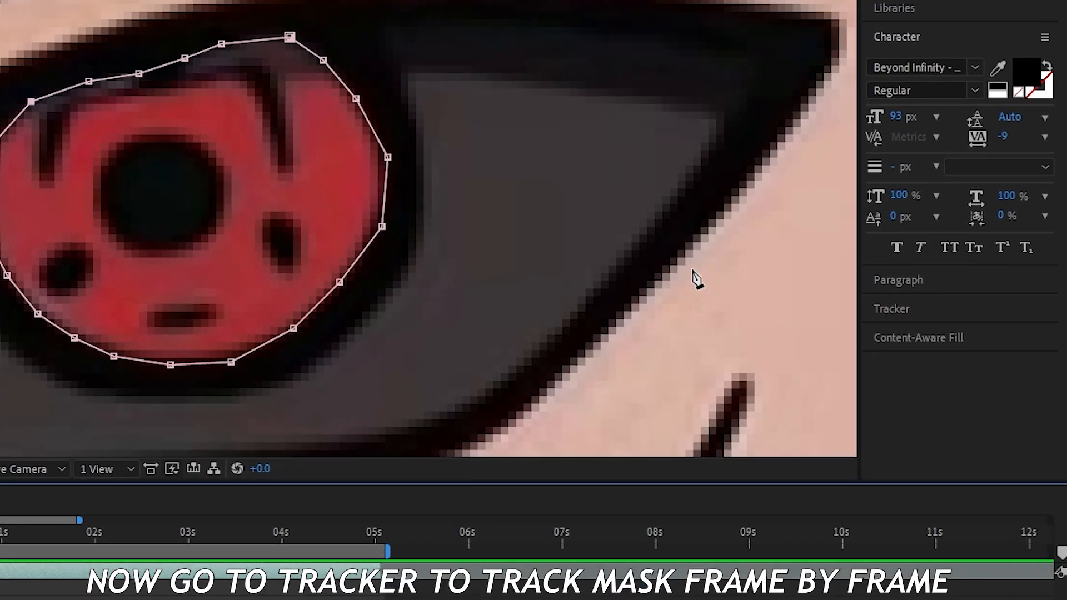
# Enable keyframing for the path of Mask 1 and track the mask forward frame by frame to 0;00;00;04.
pyautogui.click(988, 301)
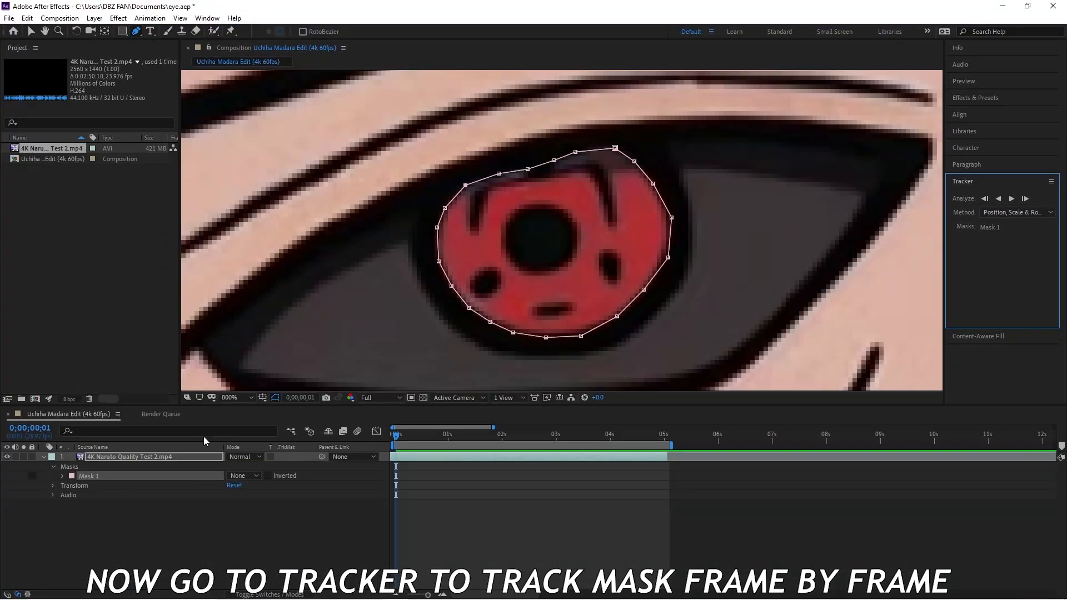
pyautogui.click(62, 477)
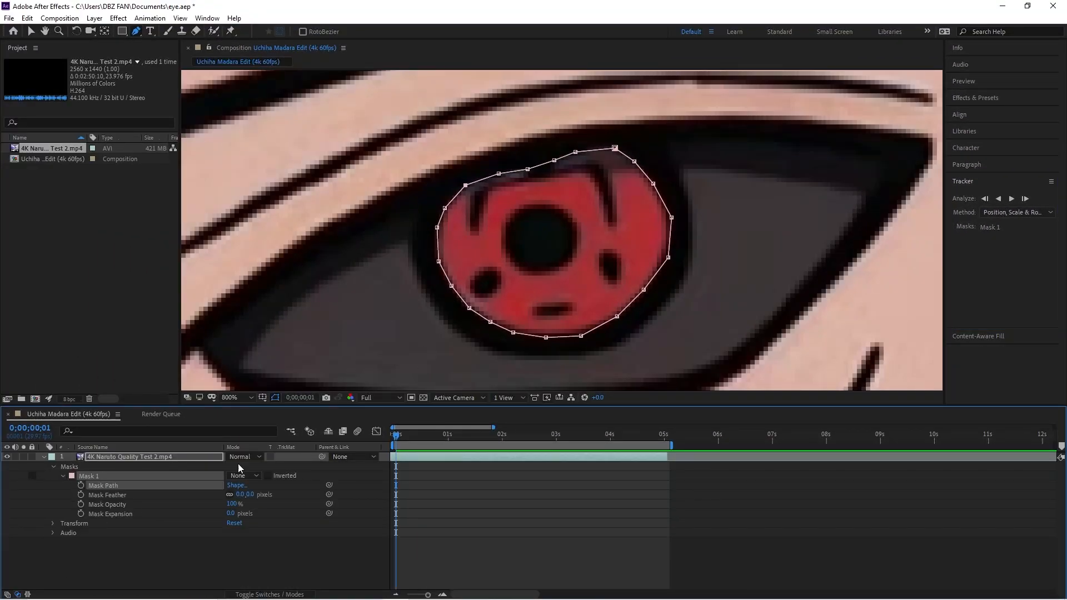
pyautogui.click(81, 486)
pyautogui.click(1026, 199)
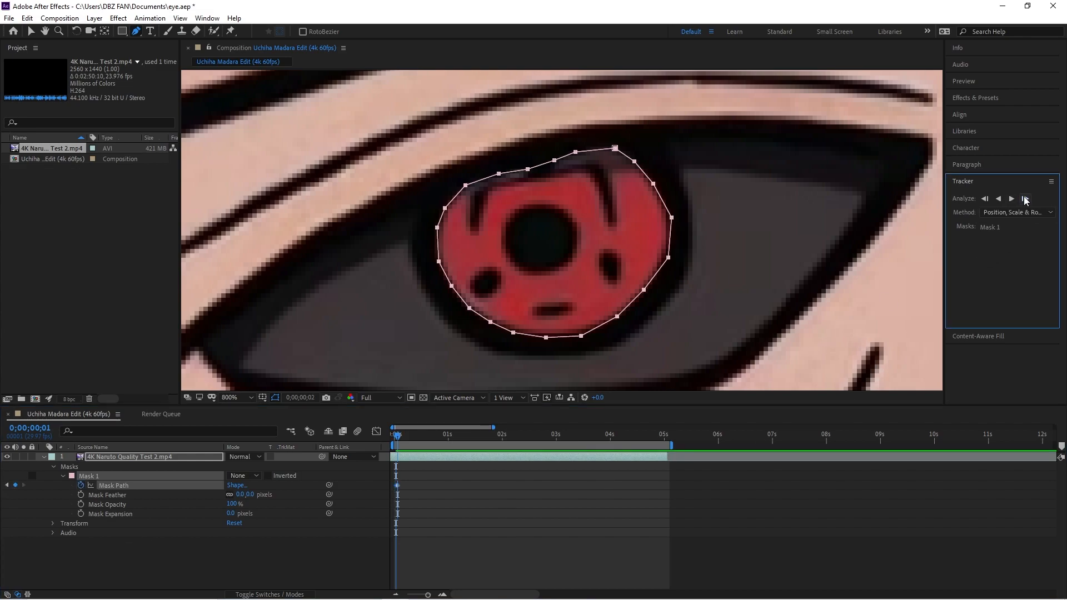
pyautogui.click(1025, 199)
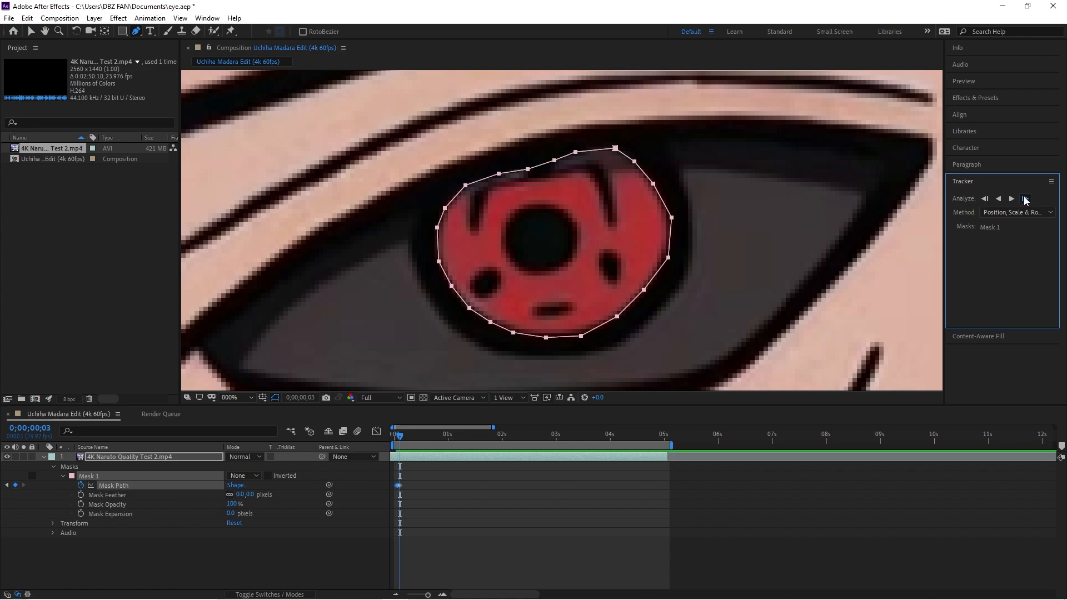
pyautogui.click(1025, 199)
# Pull the outer and upper points of Mask 1 inward to fit the iris edge at 0;00;00;04.
pyautogui.scroll(-2, 681, 211)
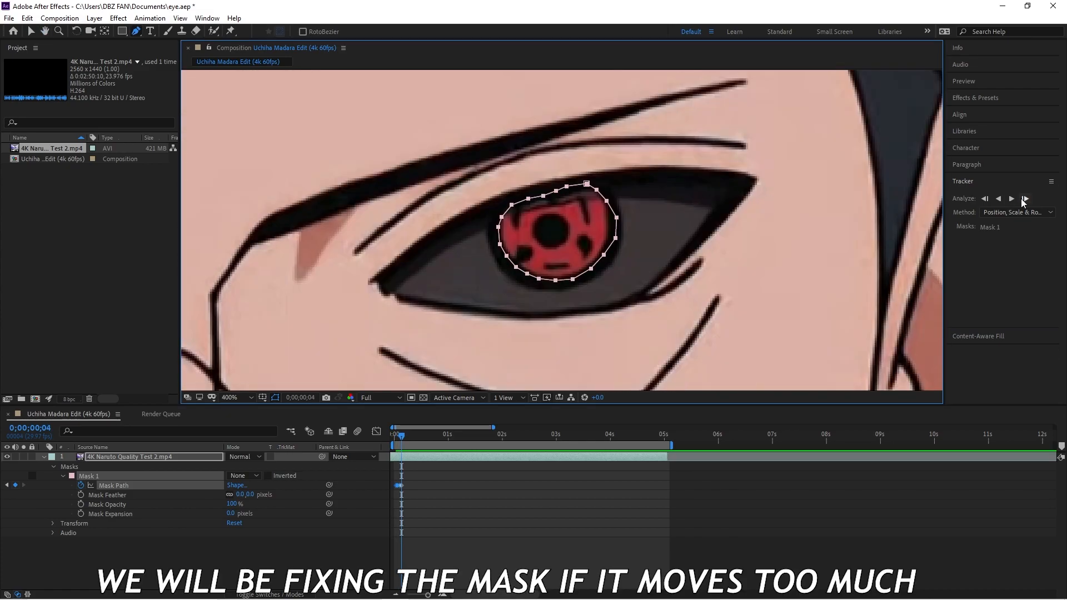
pyautogui.scroll(1, 645, 251)
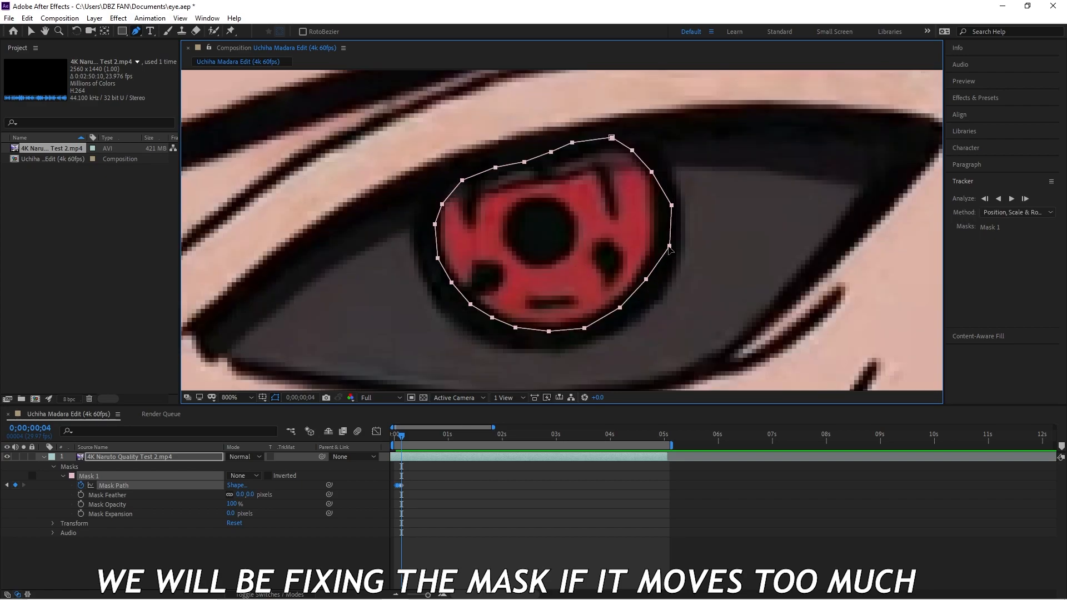
pyautogui.moveTo(669, 250); pyautogui.dragTo(662, 250)
pyautogui.hotkey('ctrl', 'z')
pyautogui.click(113, 514)
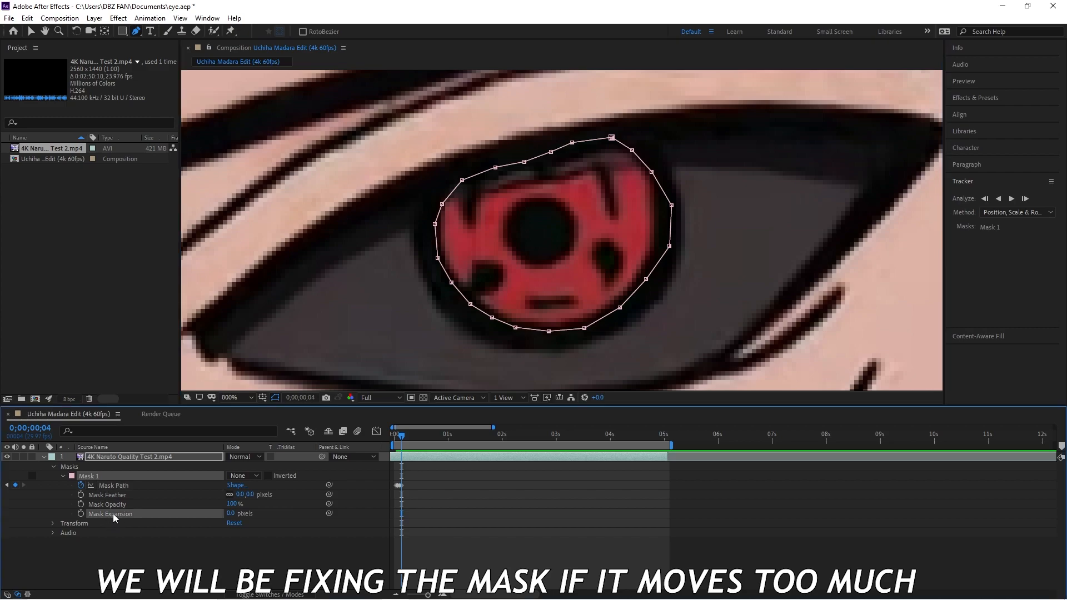
pyautogui.moveTo(669, 246); pyautogui.dragTo(659, 244)
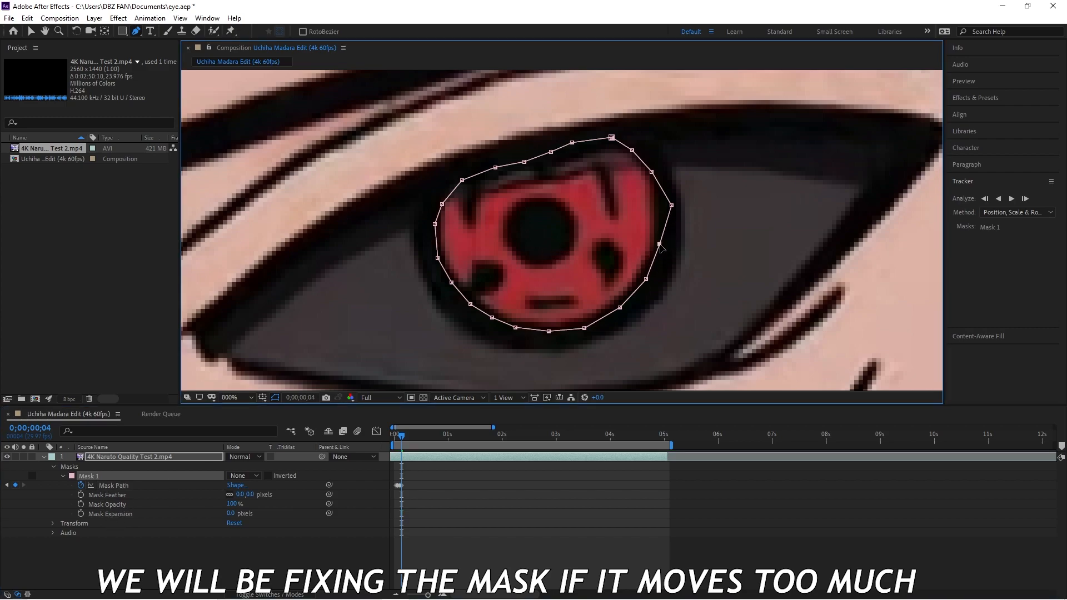
pyautogui.moveTo(672, 206); pyautogui.dragTo(655, 204)
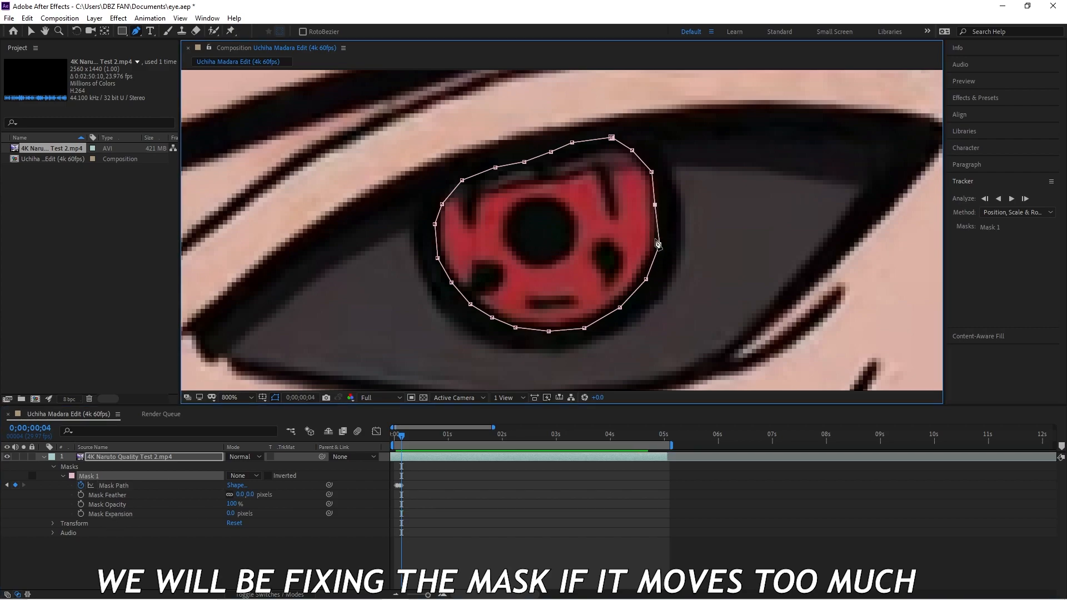
pyautogui.moveTo(659, 244); pyautogui.dragTo(656, 243)
pyautogui.moveTo(611, 137); pyautogui.dragTo(606, 152)
pyautogui.moveTo(572, 142); pyautogui.dragTo(578, 157)
pyautogui.moveTo(551, 151); pyautogui.dragTo(554, 165)
pyautogui.moveTo(524, 162); pyautogui.dragTo(495, 174)
pyautogui.moveTo(462, 180); pyautogui.dragTo(453, 193)
# Track Mask 1 forward past 0;00;00;07 and refit its drifted points to the iris outline.
pyautogui.click(1013, 199)
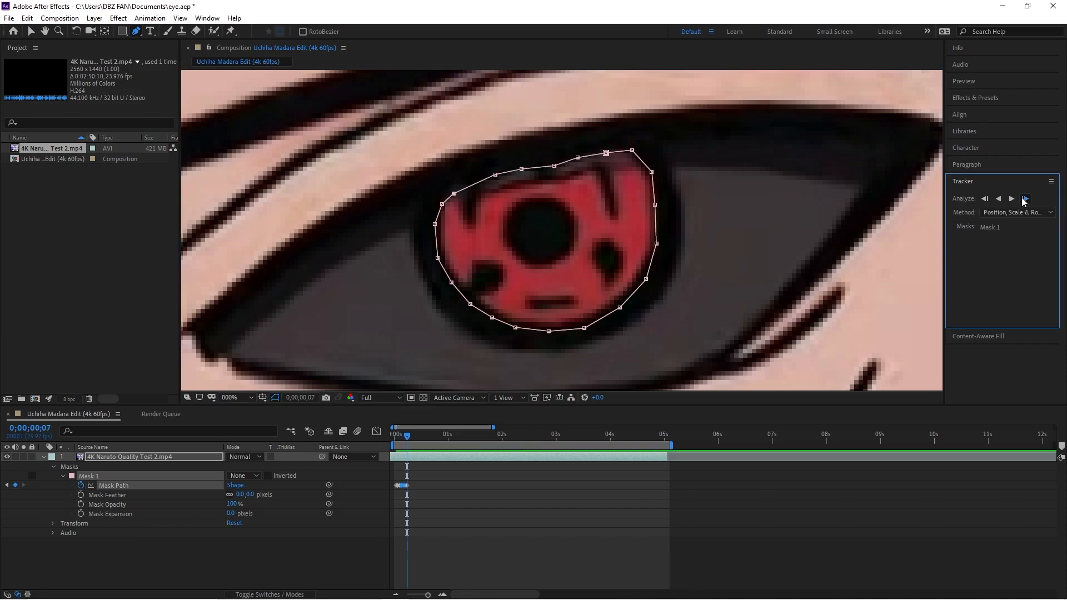
pyautogui.moveTo(629, 207); pyautogui.dragTo(637, 206)
pyautogui.moveTo(631, 245); pyautogui.dragTo(637, 246)
pyautogui.moveTo(623, 172); pyautogui.dragTo(637, 167)
pyautogui.moveTo(602, 151); pyautogui.dragTo(621, 148)
pyautogui.moveTo(623, 283); pyautogui.dragTo(622, 277)
pyautogui.moveTo(597, 311); pyautogui.dragTo(595, 311)
pyautogui.moveTo(526, 340); pyautogui.dragTo(525, 340)
pyautogui.moveTo(465, 182); pyautogui.dragTo(457, 200)
# Track Mask 1 forward past 0;00;00;11 and reshape its lower and upper edges around the partly covered iris.
pyautogui.click(1022, 199)
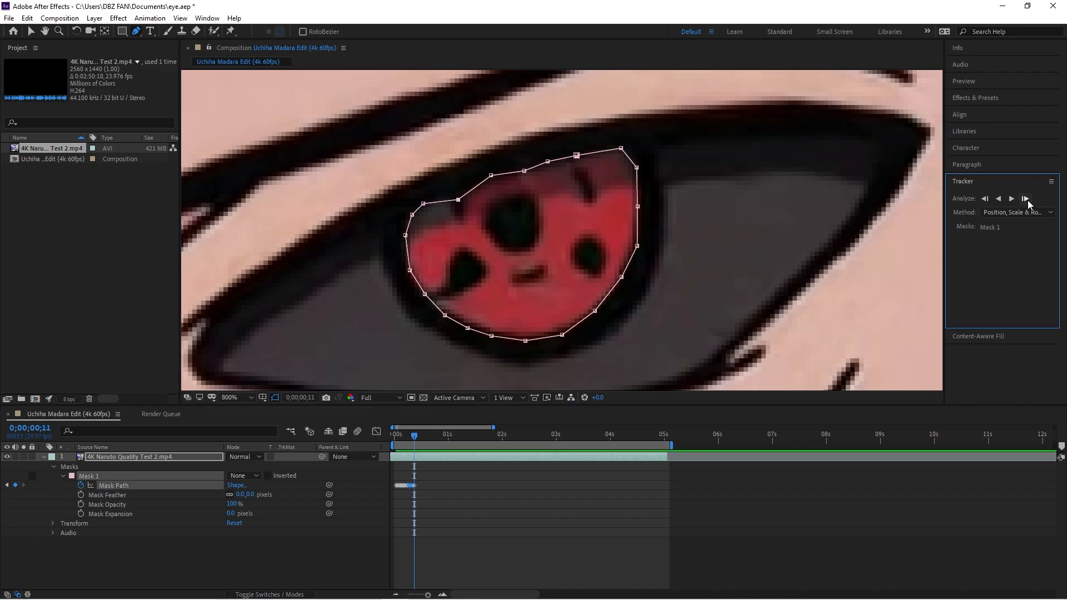
pyautogui.moveTo(382, 311); pyautogui.dragTo(405, 297)
pyautogui.moveTo(408, 331); pyautogui.dragTo(429, 312)
pyautogui.moveTo(436, 342); pyautogui.dragTo(480, 318)
pyautogui.moveTo(502, 346); pyautogui.dragTo(508, 321)
pyautogui.moveTo(541, 334); pyautogui.dragTo(538, 317)
pyautogui.moveTo(603, 178); pyautogui.dragTo(613, 179)
pyautogui.moveTo(596, 135); pyautogui.dragTo(603, 151)
pyautogui.moveTo(577, 117); pyautogui.dragTo(576, 150)
pyautogui.moveTo(528, 132); pyautogui.dragTo(538, 159)
pyautogui.moveTo(497, 143); pyautogui.dragTo(449, 183)
pyautogui.moveTo(437, 168); pyautogui.dragTo(426, 189)
pyautogui.moveTo(569, 301); pyautogui.dragTo(566, 301)
# Track Mask 1 forward past 0;00;01;03 and realign its corner, upper edge and lower edge points with the iris.
pyautogui.click(1025, 198)
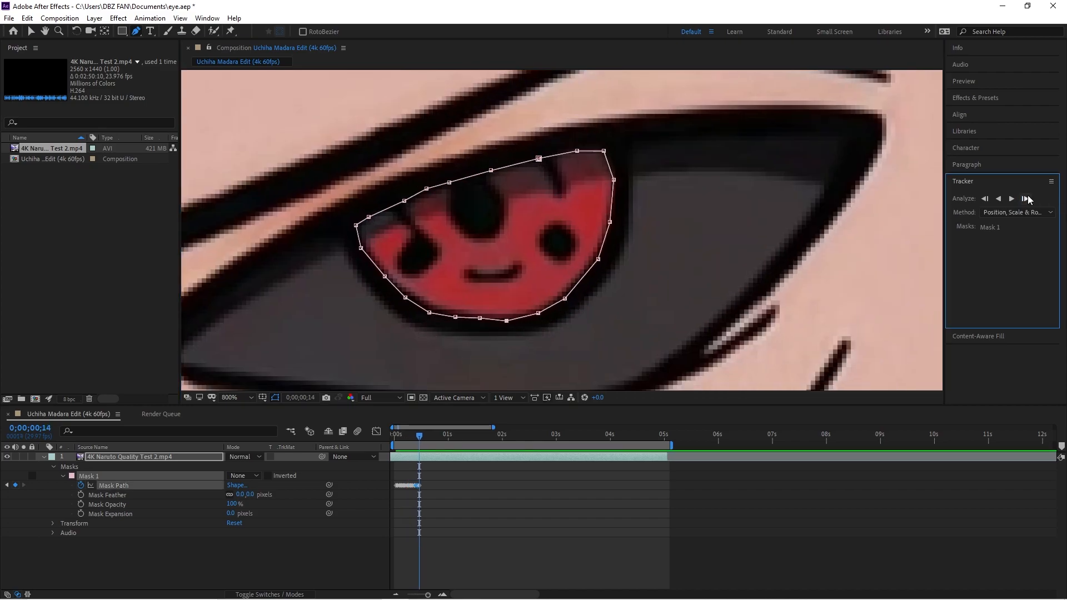
pyautogui.click(1025, 199)
pyautogui.scroll(-1, 538, 133)
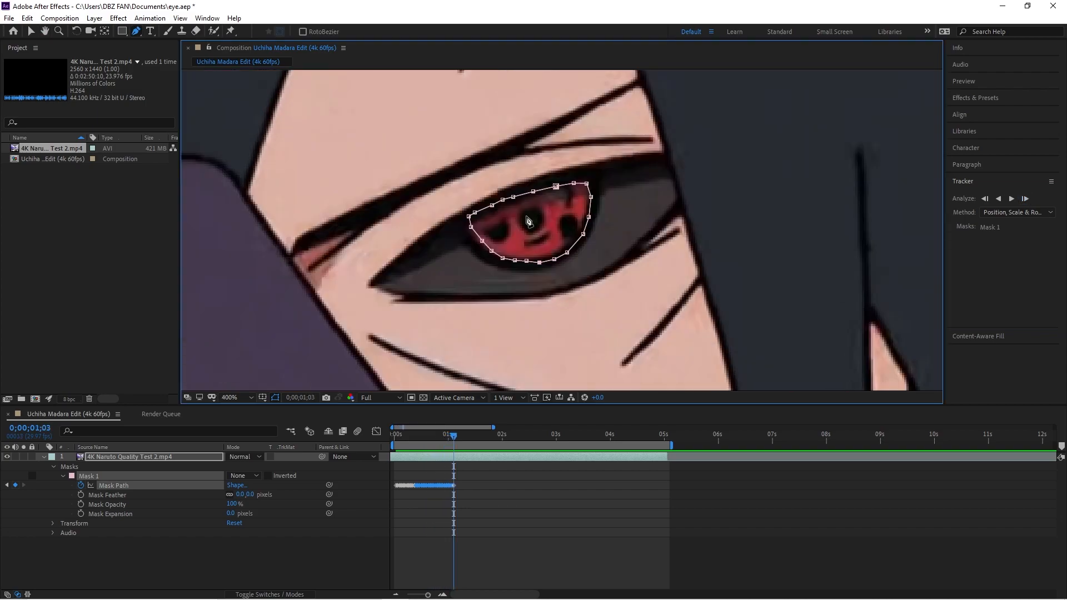
pyautogui.scroll(2, 538, 133)
pyautogui.moveTo(317, 198); pyautogui.dragTo(458, 221)
pyautogui.moveTo(331, 201); pyautogui.dragTo(321, 240)
pyautogui.scroll(-1, 457, 222)
pyautogui.moveTo(459, 209); pyautogui.dragTo(465, 220)
pyautogui.moveTo(515, 182); pyautogui.dragTo(545, 184)
pyautogui.moveTo(575, 165); pyautogui.dragTo(575, 167)
pyautogui.moveTo(688, 216); pyautogui.dragTo(683, 214)
pyautogui.moveTo(643, 287); pyautogui.dragTo(639, 282)
pyautogui.moveTo(587, 307); pyautogui.dragTo(560, 303)
pyautogui.moveTo(539, 303); pyautogui.dragTo(542, 301)
pyautogui.moveTo(675, 251); pyautogui.dragTo(672, 251)
# Continue tracking Mask 1 and lower its upper edge points to follow the eyelid over the narrowing iris.
pyautogui.click(1011, 199)
pyautogui.scroll(-2, 551, 364)
pyautogui.scroll(2, 550, 364)
pyautogui.moveTo(461, 260); pyautogui.dragTo(466, 256)
pyautogui.moveTo(441, 243); pyautogui.dragTo(459, 244)
pyautogui.moveTo(438, 230); pyautogui.dragTo(469, 239)
pyautogui.moveTo(462, 214); pyautogui.dragTo(503, 232)
pyautogui.moveTo(494, 192); pyautogui.dragTo(516, 221)
pyautogui.moveTo(543, 178); pyautogui.dragTo(561, 211)
pyautogui.moveTo(572, 161); pyautogui.dragTo(590, 199)
pyautogui.moveTo(617, 148); pyautogui.dragTo(617, 191)
pyautogui.moveTo(654, 142); pyautogui.dragTo(662, 169)
pyautogui.scroll(-2, 631, 309)
pyautogui.scroll(1, 631, 309)
# Track Mask 1 forward to 0;00;01;08, move it back onto the eye and deselect its points.
pyautogui.click(1024, 199)
pyautogui.click(1024, 199)
pyautogui.click(1025, 199)
pyautogui.scroll(-1, 581, 191)
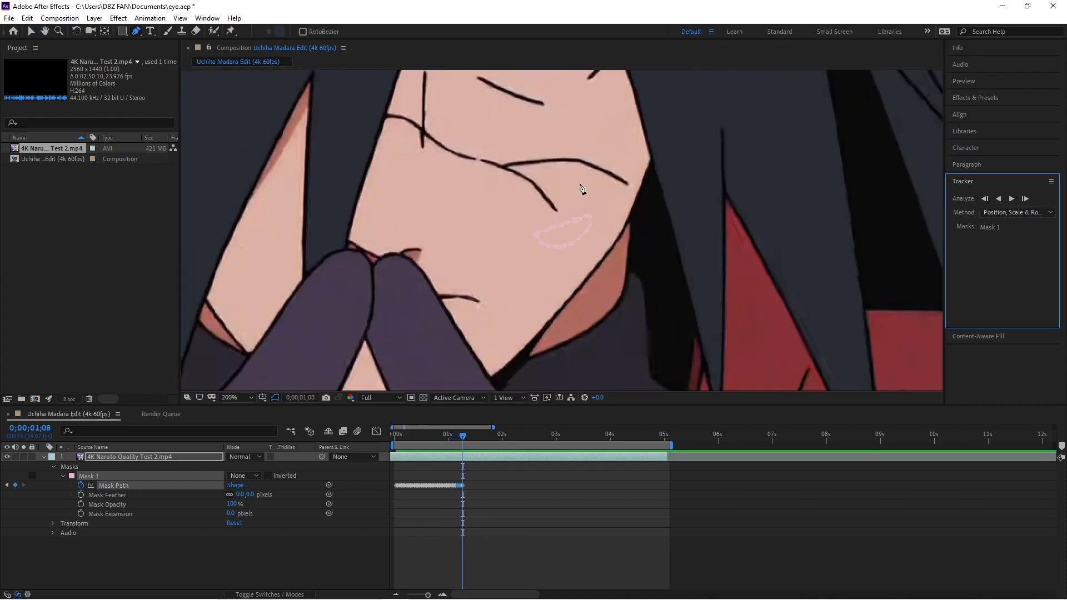
pyautogui.moveTo(567, 181); pyautogui.dragTo(551, 315)
pyautogui.scroll(3, 524, 272)
pyautogui.click(143, 513)
# Pull the side points of Mask 1 inward to fit the iris at 0;00;01;08.
pyautogui.moveTo(212, 267); pyautogui.dragTo(252, 278)
pyautogui.moveTo(226, 292); pyautogui.dragTo(261, 300)
pyautogui.moveTo(261, 344); pyautogui.dragTo(279, 332)
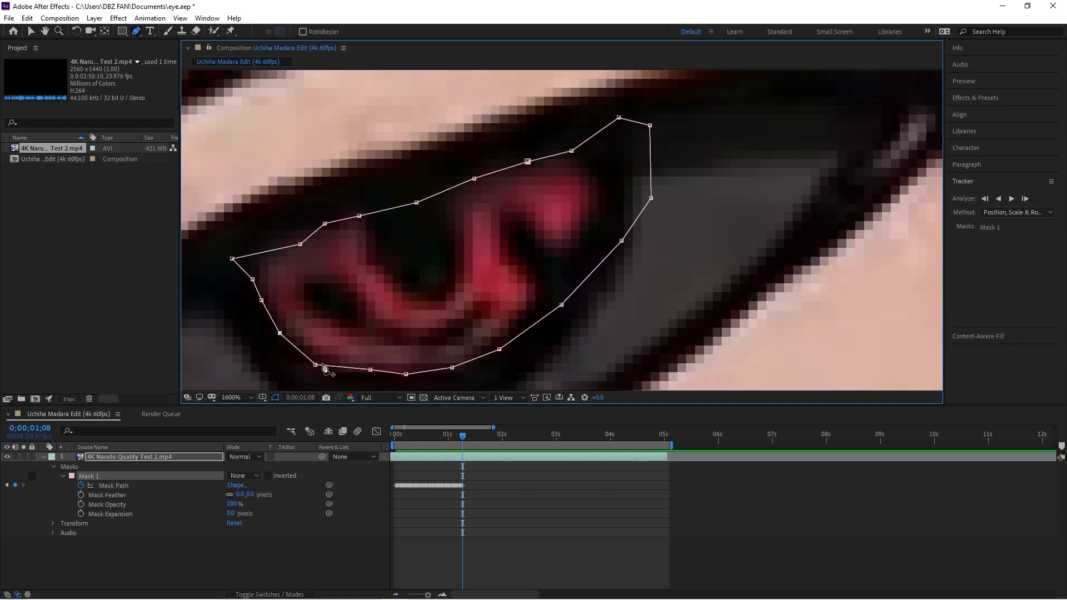
pyautogui.scroll(-1, 550, 266)
pyautogui.moveTo(557, 259); pyautogui.dragTo(547, 260)
pyautogui.moveTo(588, 227); pyautogui.dragTo(568, 229)
pyautogui.moveTo(603, 206); pyautogui.dragTo(576, 202)
pyautogui.moveTo(602, 169); pyautogui.dragTo(573, 195)
# Track Mask 1 forward two frames to 0;00;01;10 and check its position against the eye.
pyautogui.click(1024, 199)
pyautogui.click(1024, 199)
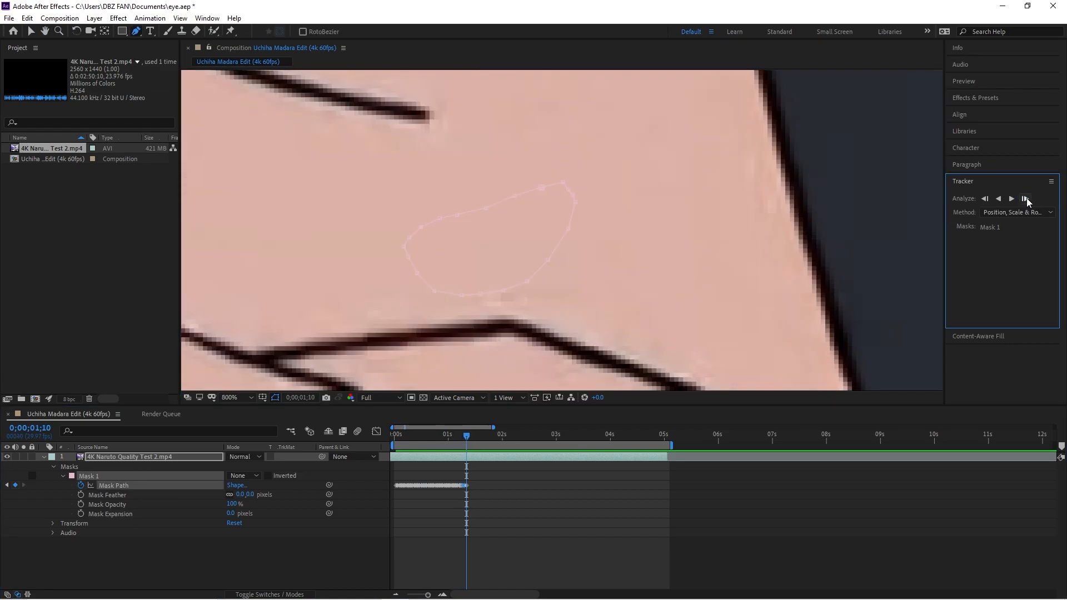
pyautogui.scroll(-2, 633, 292)
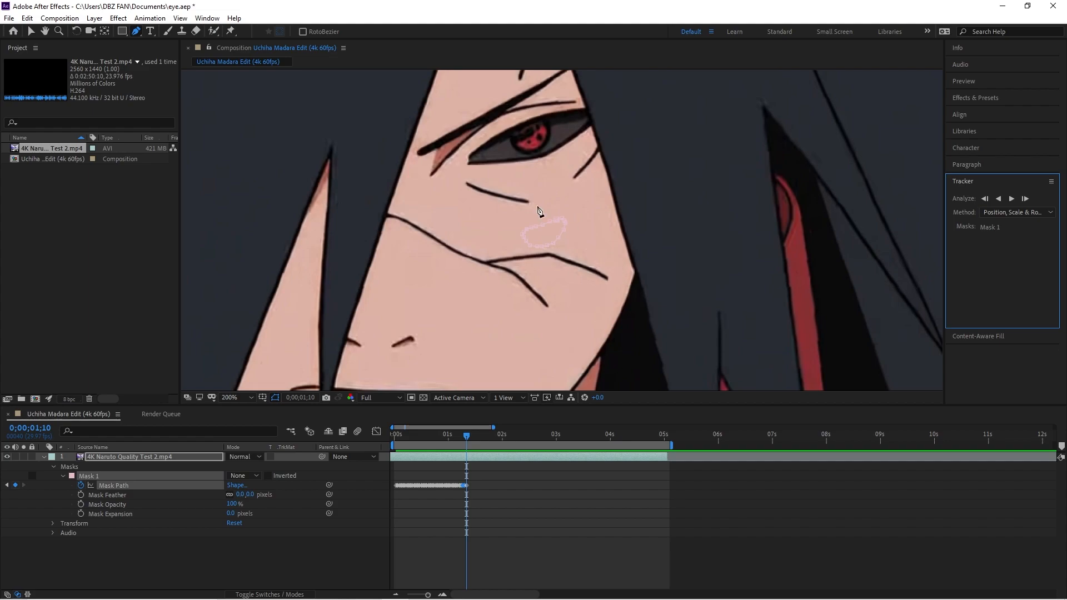
pyautogui.scroll(1, 538, 210)
pyautogui.scroll(-1, 538, 210)
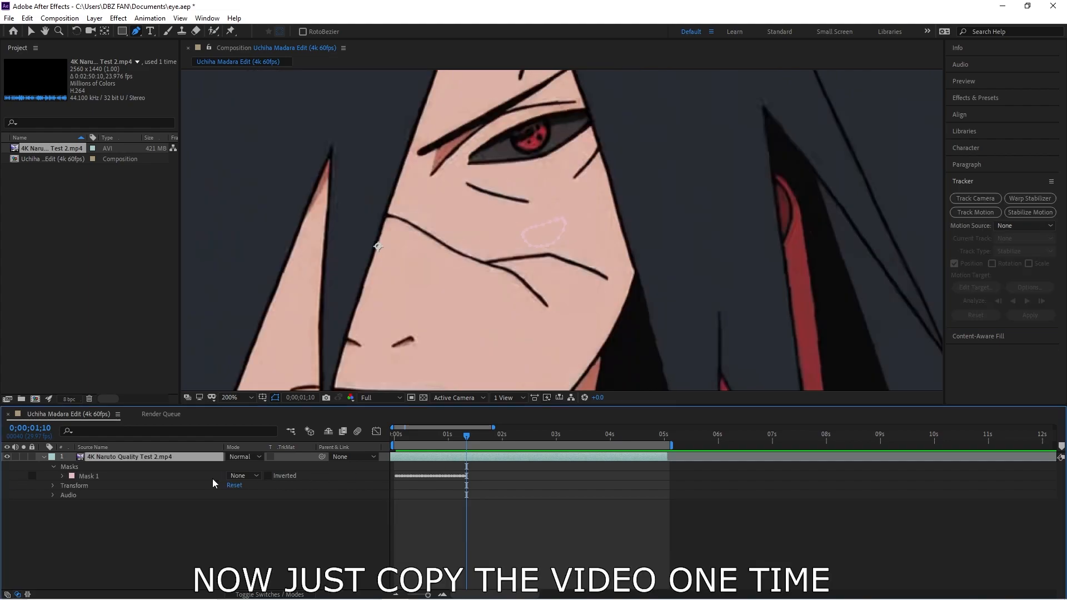
# Duplicate the video layer and delete Mask 1 from the lower copy.
pyautogui.hotkey('ctrl', 'd')
pyautogui.click(180, 464)
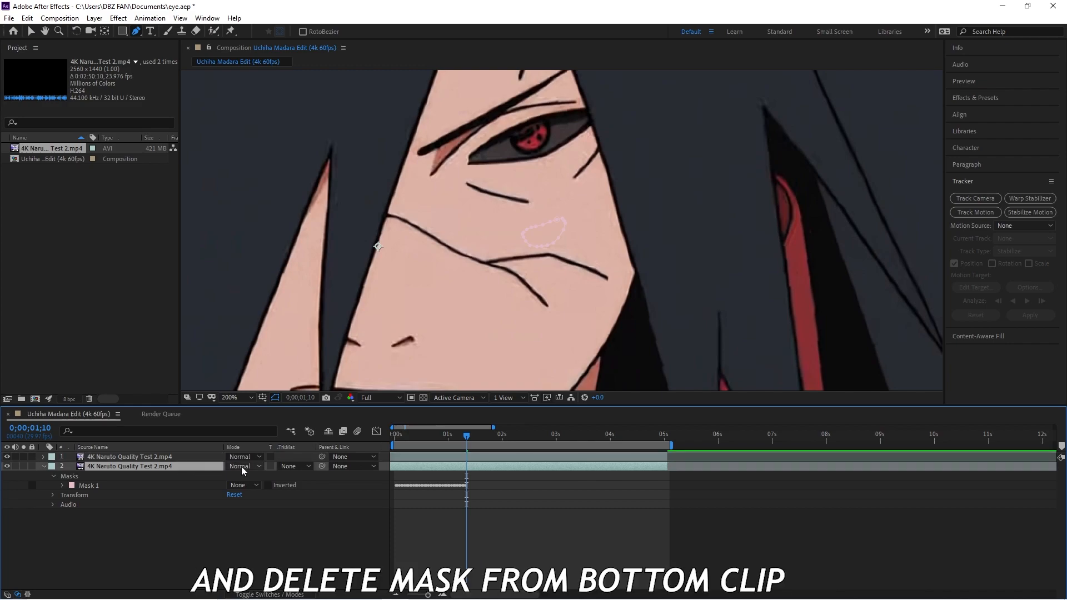
pyautogui.click(139, 482)
pyautogui.press('Delete')
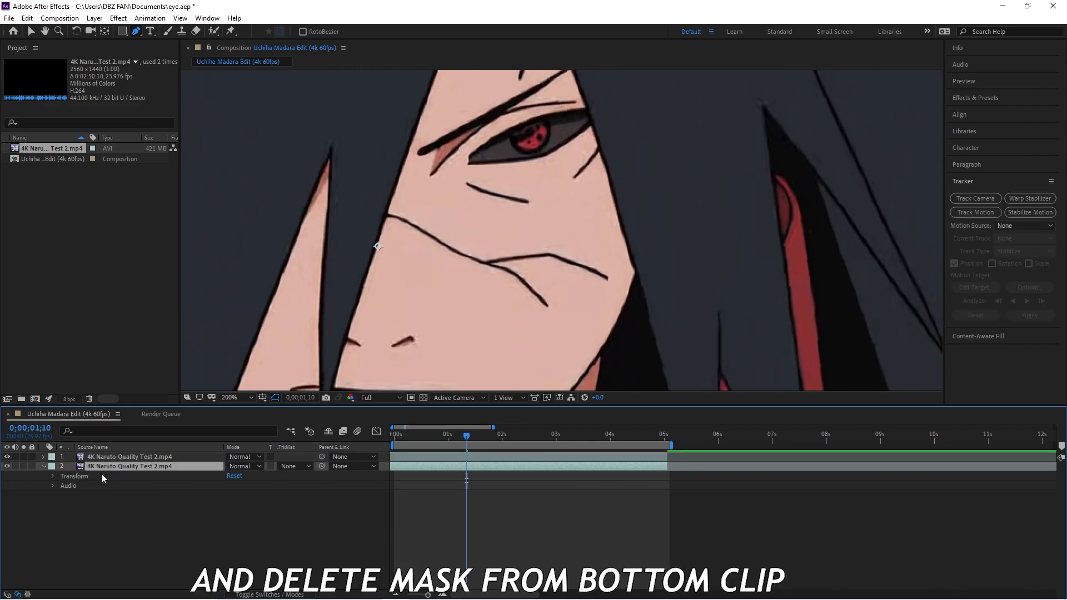
# Split the upper masked layer at 0;00;01;10 and delete the part after the cut.
pyautogui.click(112, 457)
pyautogui.click(44, 466)
pyautogui.click(43, 457)
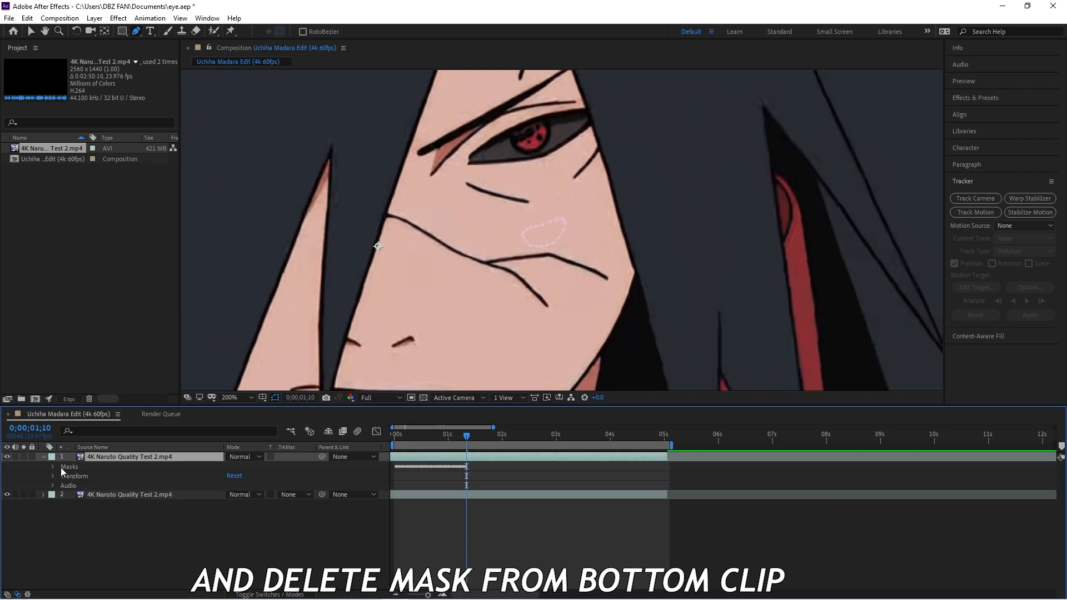
pyautogui.hotkey('ctrl', 'shift', 'd')
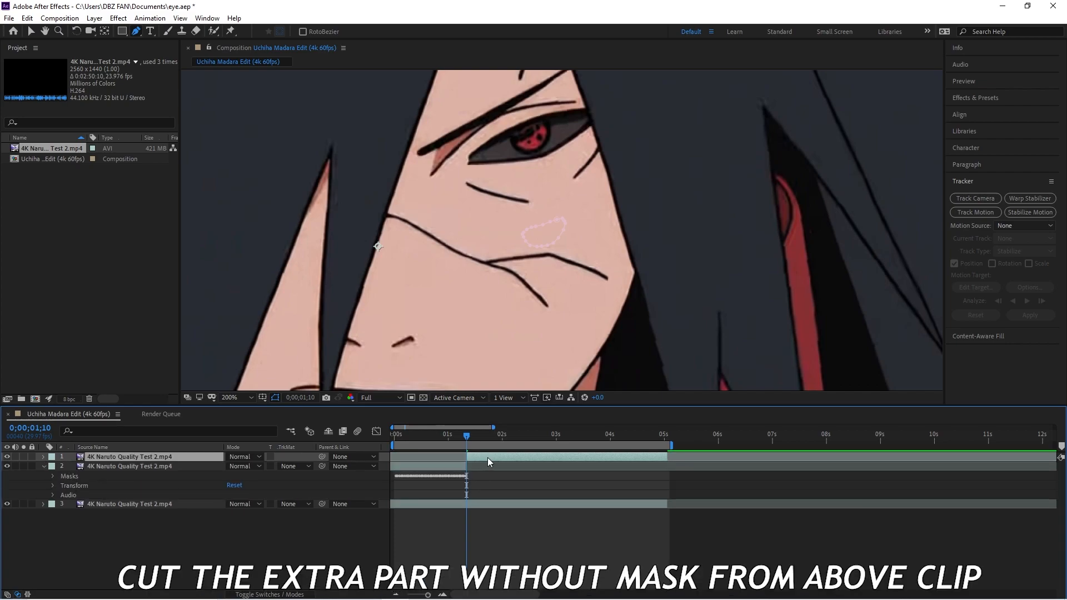
pyautogui.press('Delete')
# Select the upper layer's masks and return the playhead to 0;00;00;01 with the whole frame in view.
pyautogui.press('pageup')
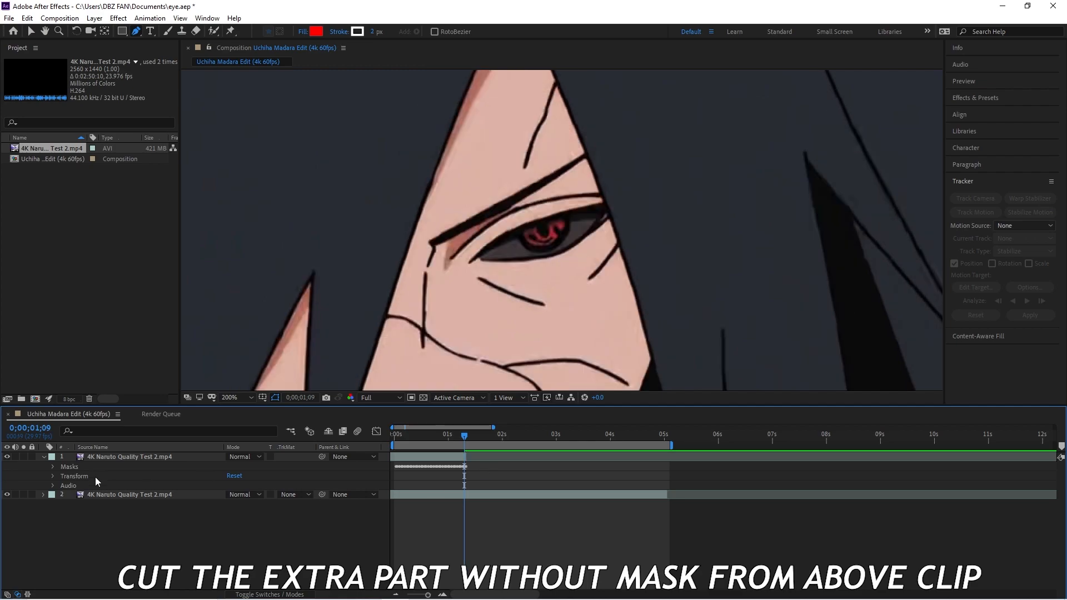
pyautogui.click(114, 468)
pyautogui.press('pageup')
pyautogui.press('pageup')
pyautogui.press('pageup')
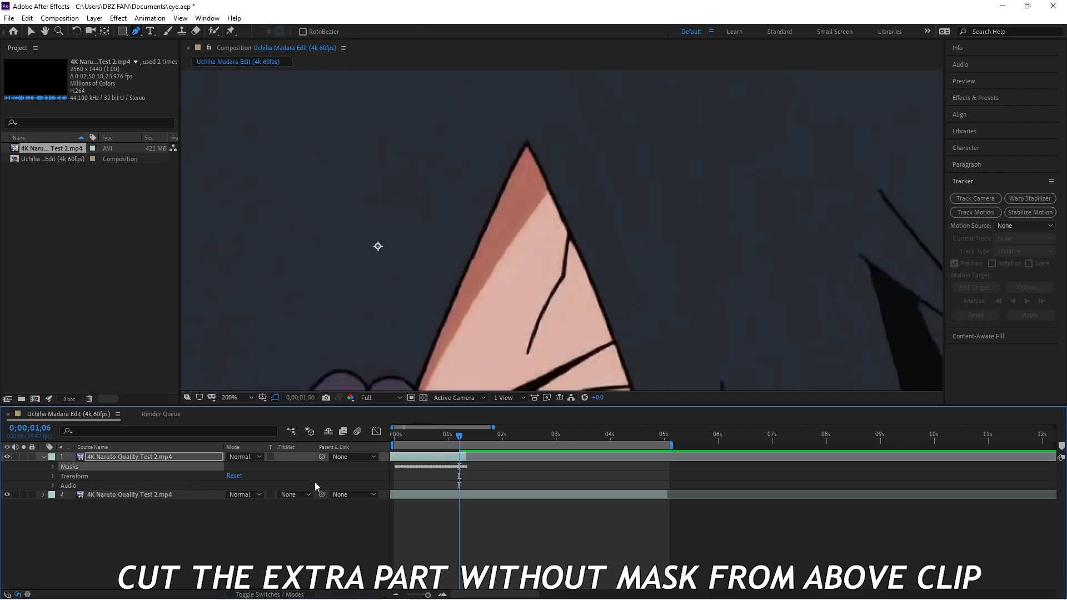
pyautogui.scroll(-3, 392, 378)
pyautogui.moveTo(455, 433); pyautogui.dragTo(397, 475)
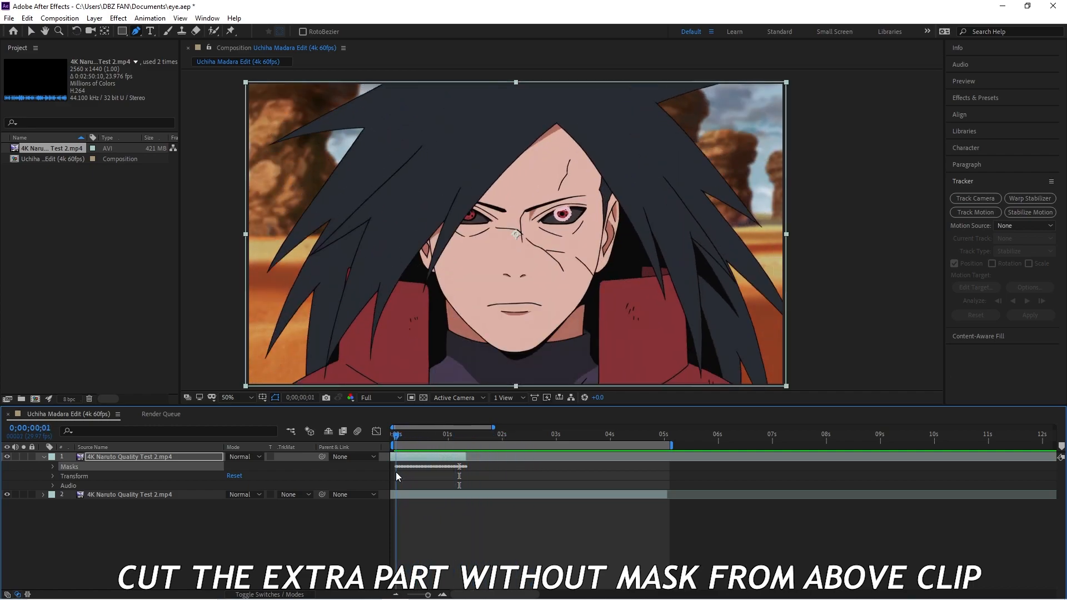
# Set the upper layer's Mask 1 mode to Add.
pyautogui.click(44, 456)
pyautogui.click(44, 456)
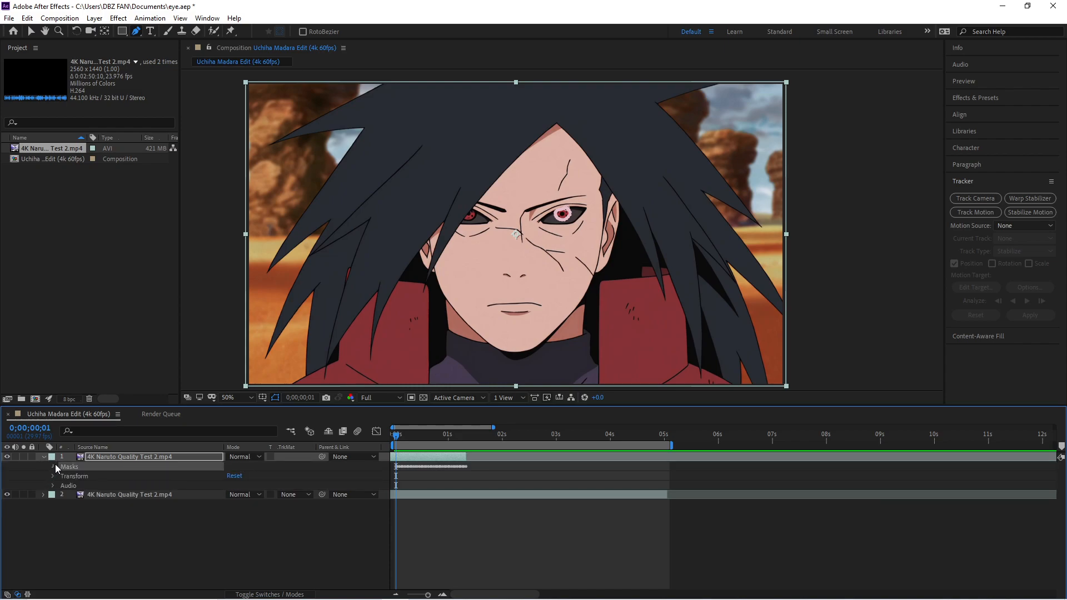
pyautogui.click(53, 466)
pyautogui.click(249, 476)
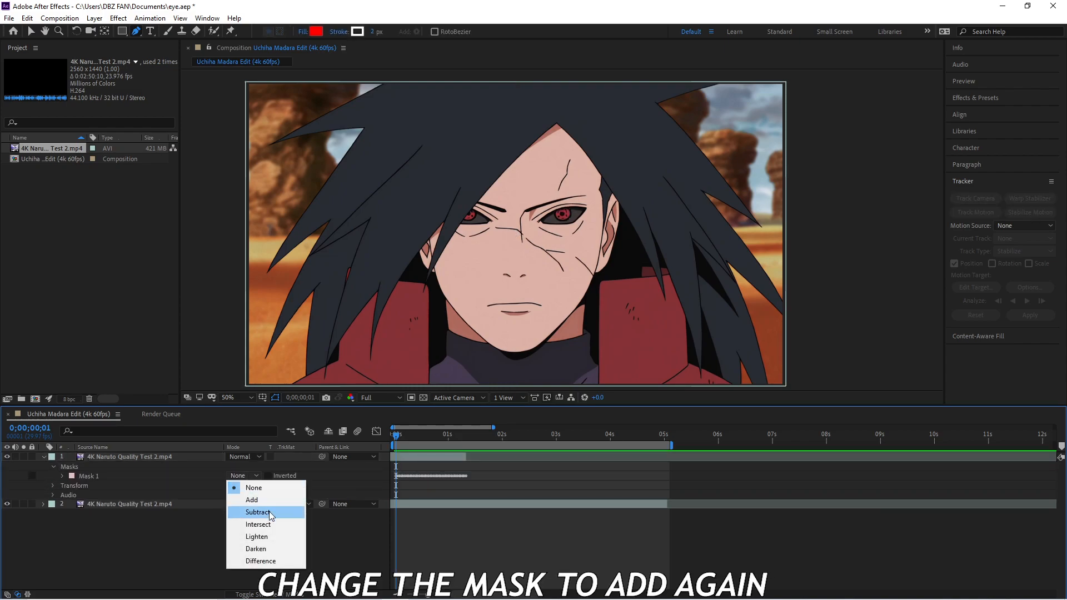
pyautogui.click(253, 500)
# Check the isolated eye at 0;00;00;00 with the lower layer hidden, show that layer again and save the project.
pyautogui.click(7, 504)
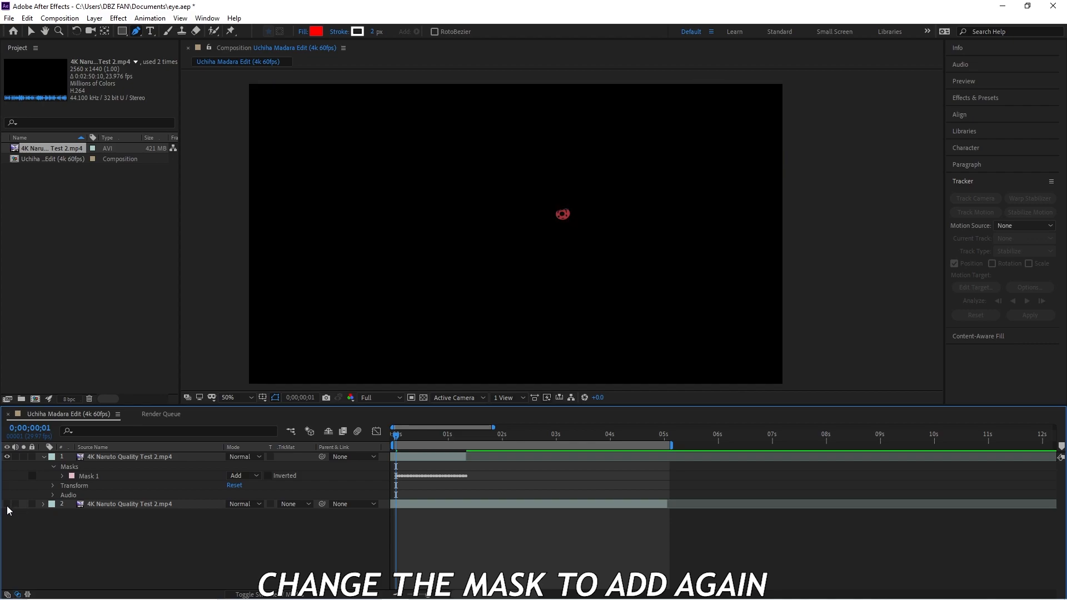
pyautogui.moveTo(396, 433); pyautogui.dragTo(385, 454)
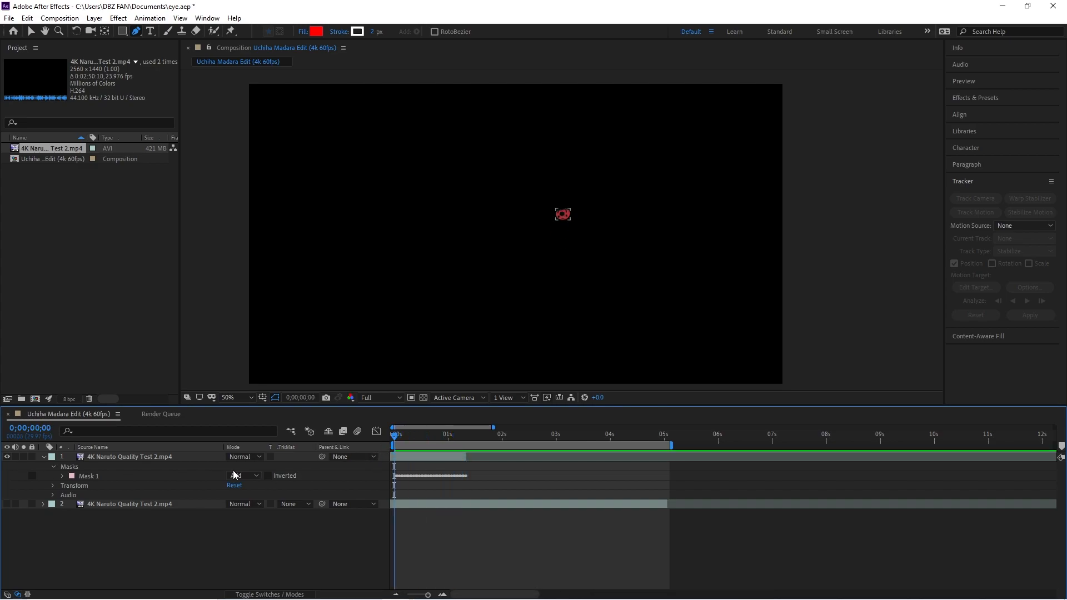
pyautogui.click(6, 504)
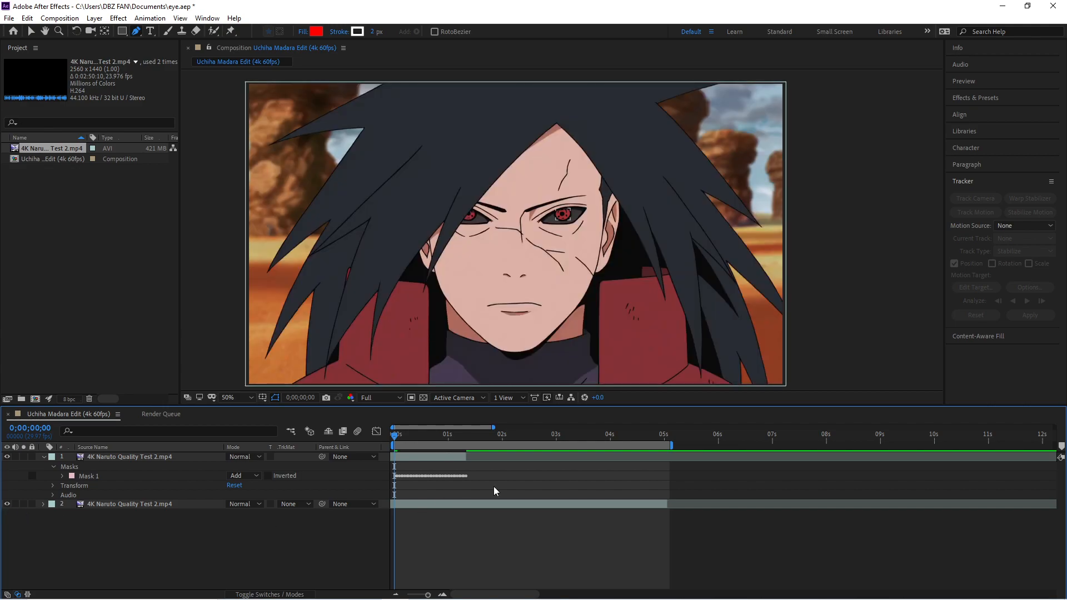
pyautogui.hotkey('ctrl', 's')
# Search the effects for "hue" and apply Hue/Saturation to the upper masked layer.
pyautogui.click(974, 98)
pyautogui.click(978, 112)
pyautogui.write('hue')
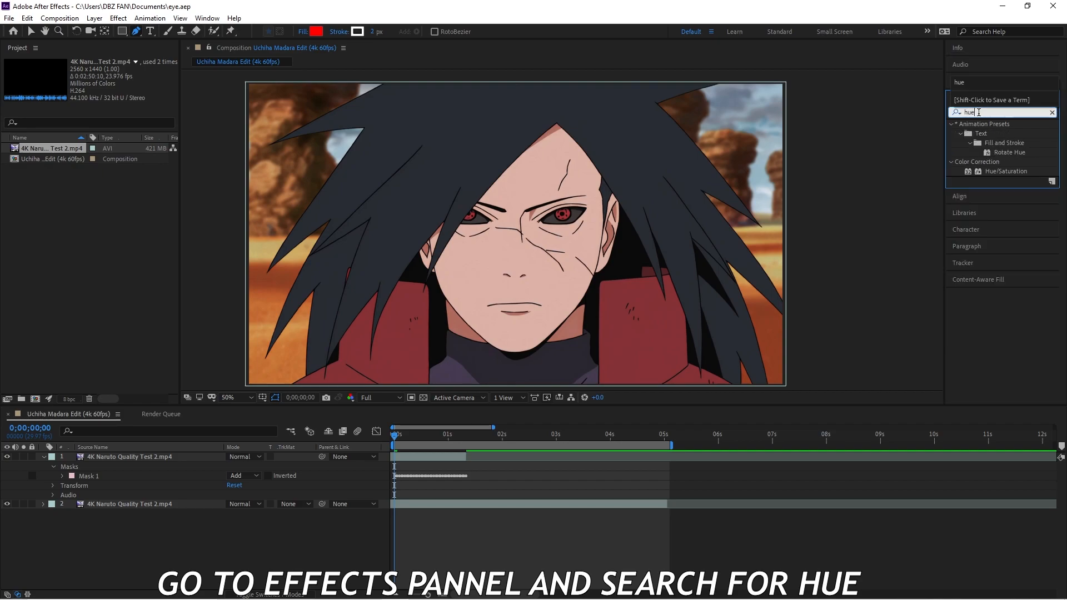
pyautogui.moveTo(999, 170); pyautogui.dragTo(121, 455)
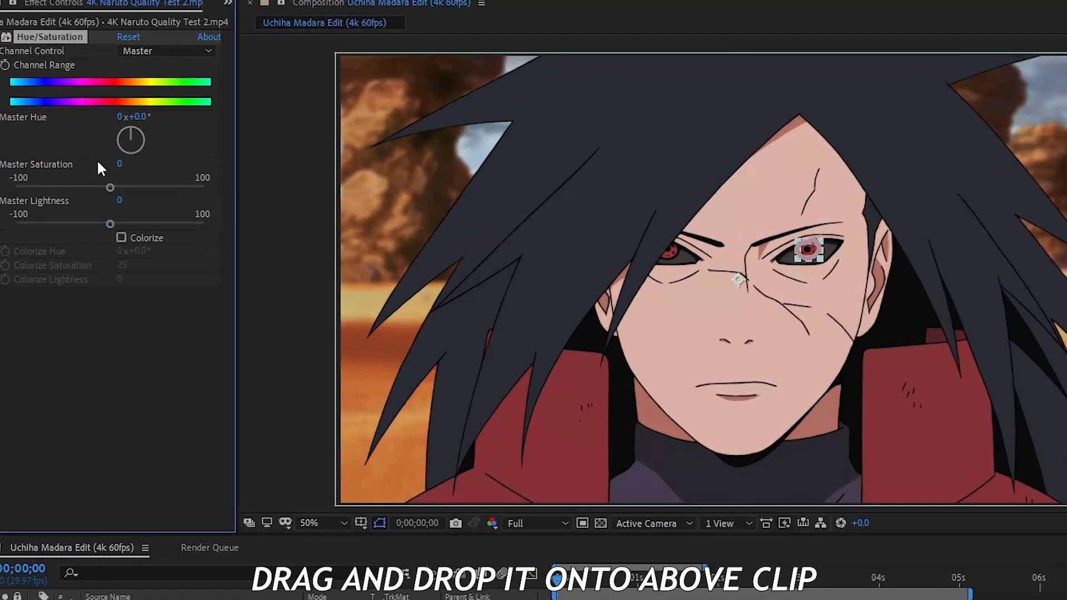
# Keyframe the Hue/Saturation Channel Range at 0;00;00;00 and turn on Colorize.
pyautogui.scroll(3, 828, 240)
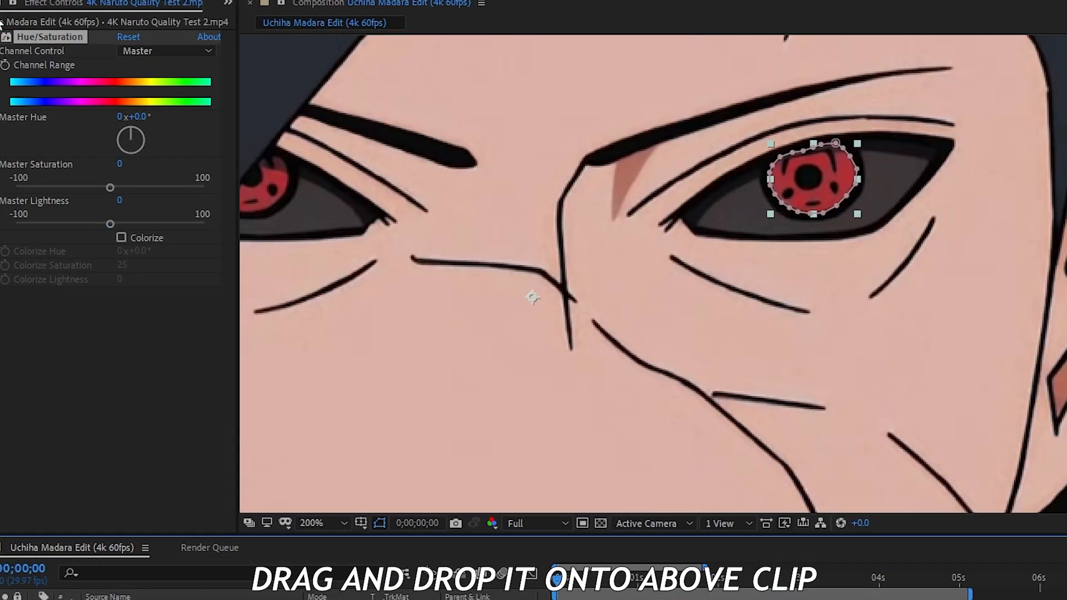
pyautogui.moveTo(136, 128); pyautogui.dragTo(140, 161)
pyautogui.hotkey('ctrl', 'z')
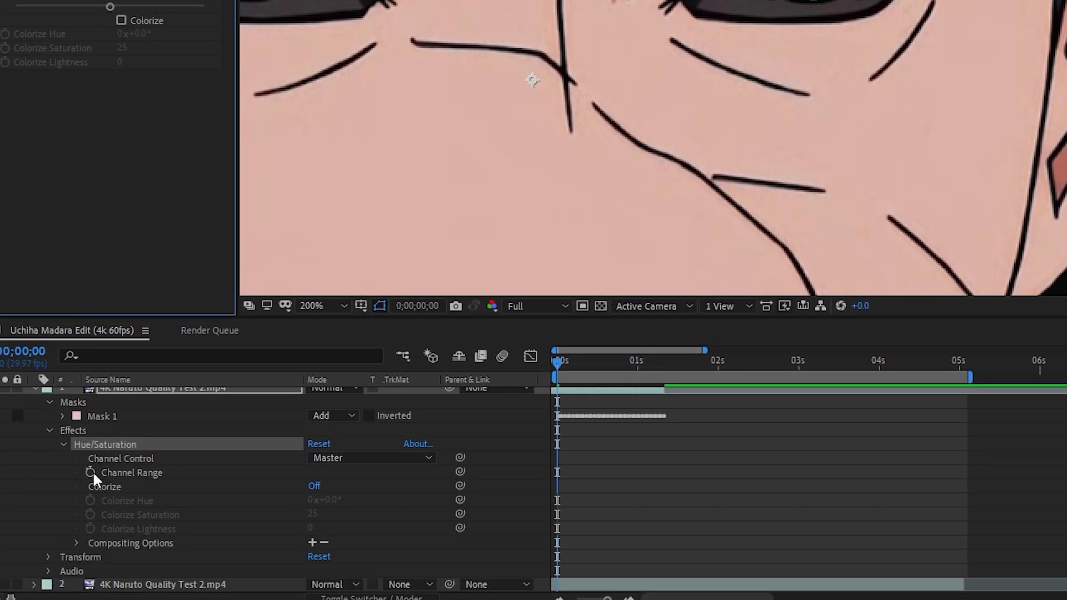
pyautogui.click(90, 471)
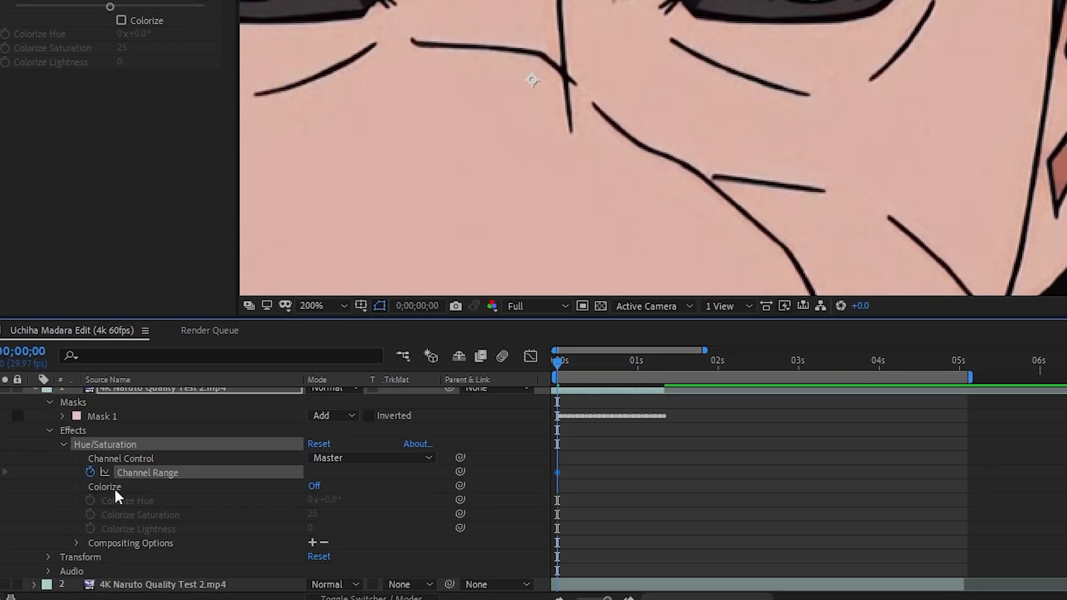
pyautogui.click(309, 487)
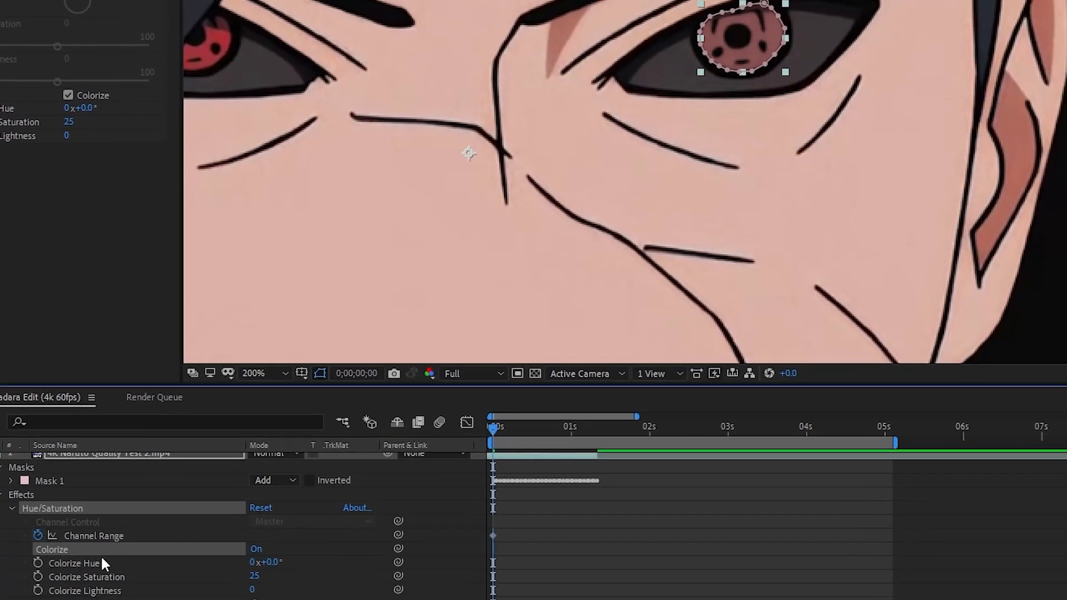
# Keyframe Colorize Hue at 0;00;00;00 and add a keyframe with a shifted hue at 0;00;01;10.
pyautogui.click(145, 501)
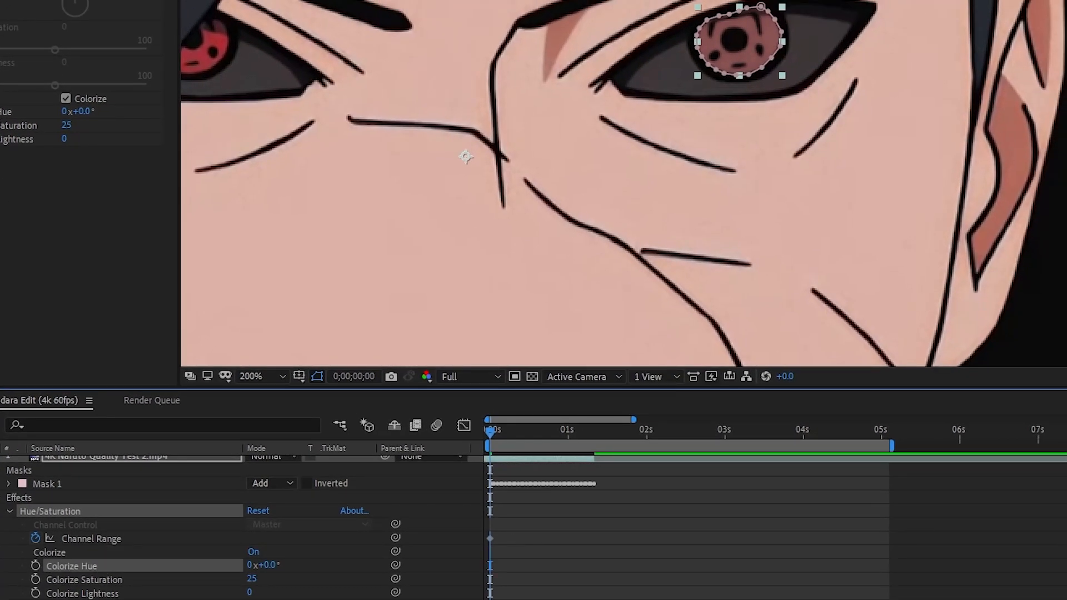
pyautogui.click(35, 566)
pyautogui.moveTo(490, 439); pyautogui.dragTo(595, 446)
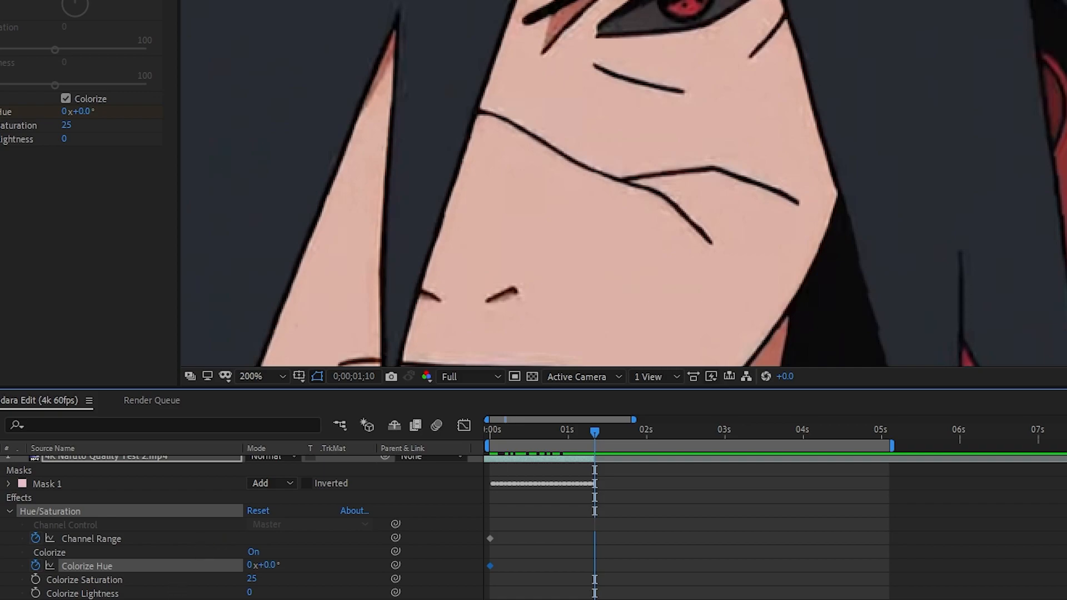
pyautogui.moveTo(281, 569); pyautogui.dragTo(345, 566)
# Add a Colorize Hue keyframe of 2x+195.8° at 0;00;01;04.
pyautogui.moveTo(589, 428); pyautogui.dragTo(577, 430)
pyautogui.moveTo(279, 567); pyautogui.dragTo(374, 566)
pyautogui.click(251, 565)
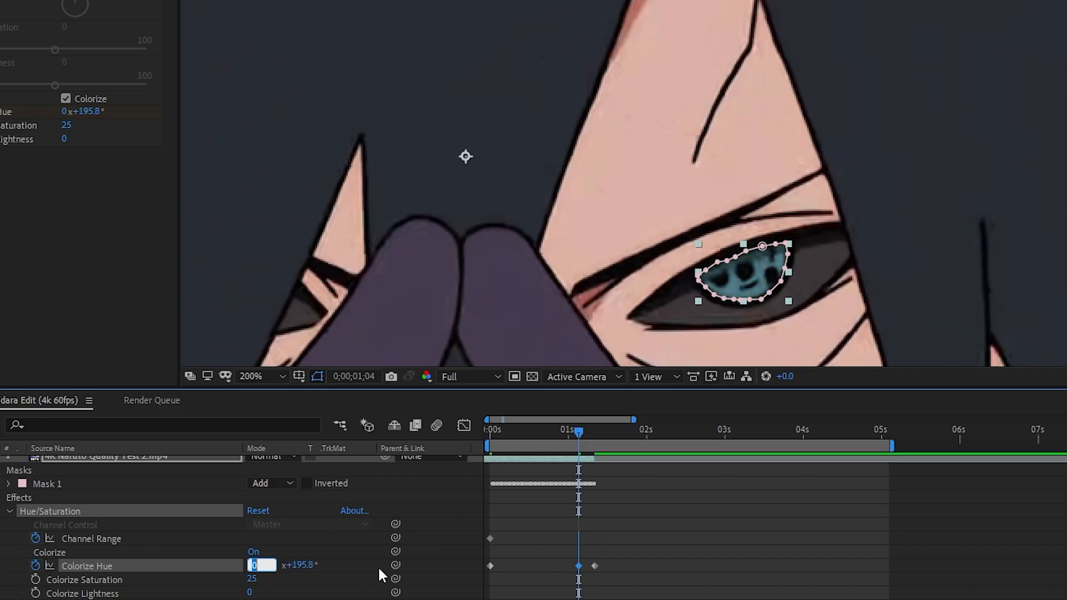
pyautogui.write('2')
pyautogui.click(312, 578)
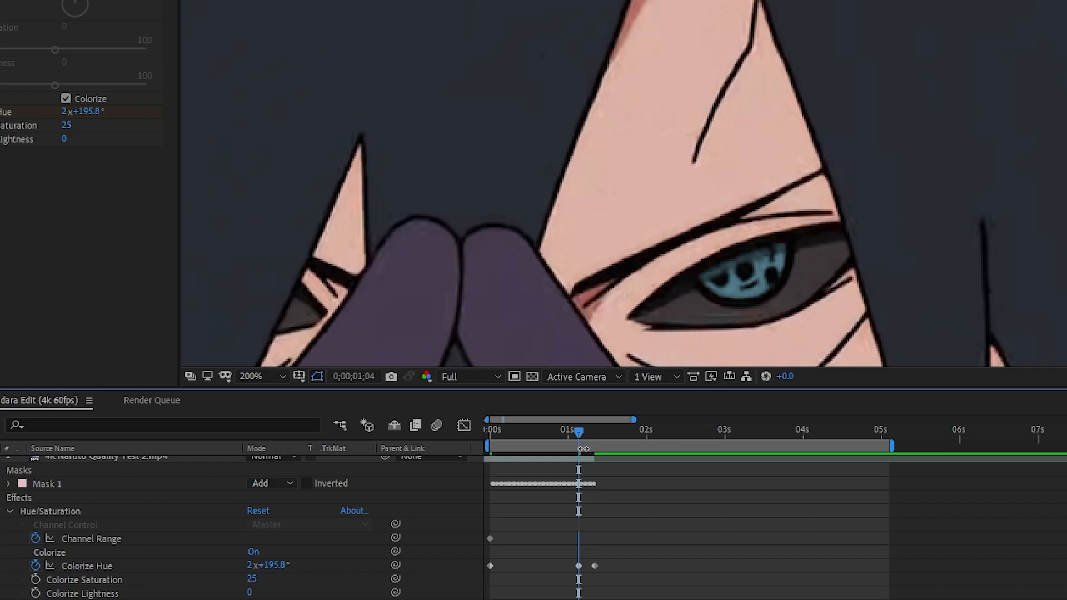
# Scrub through the eye's colour change with the whole frame in view, return to 0;00;00;01 and save the project.
pyautogui.moveTo(577, 430); pyautogui.dragTo(582, 430)
pyautogui.click(277, 378)
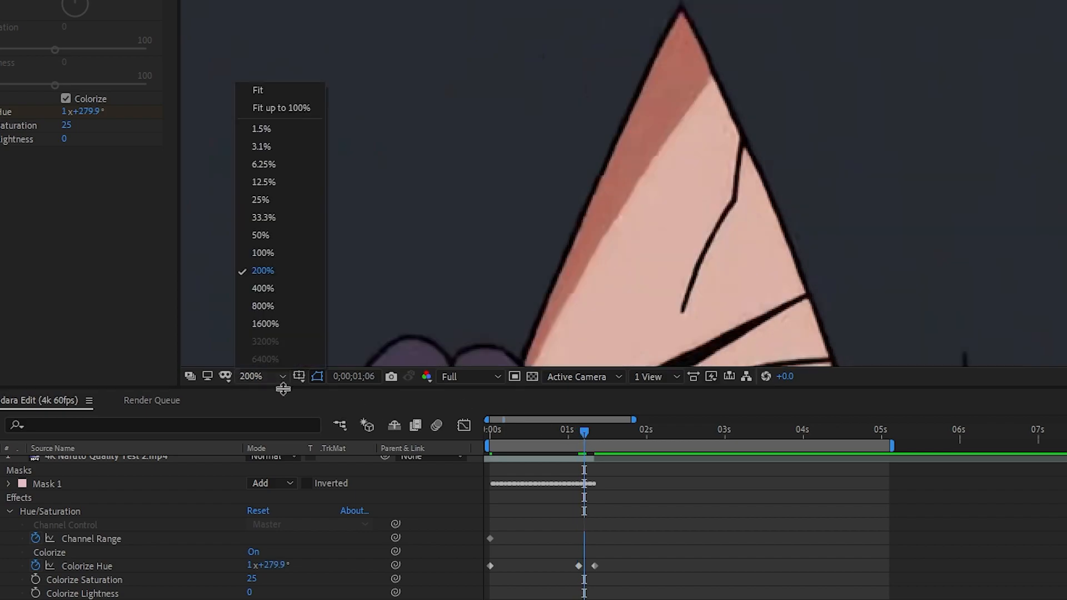
pyautogui.click(272, 90)
pyautogui.moveTo(583, 431); pyautogui.dragTo(537, 432)
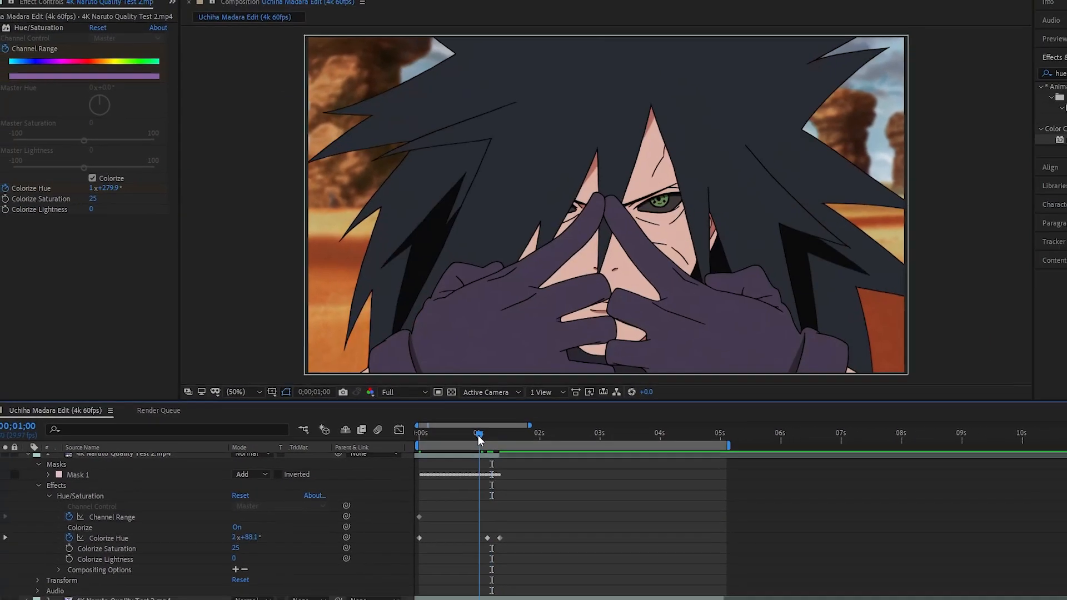
pyautogui.moveTo(425, 435); pyautogui.dragTo(395, 451)
pyautogui.hotkey('ctrl', 's')
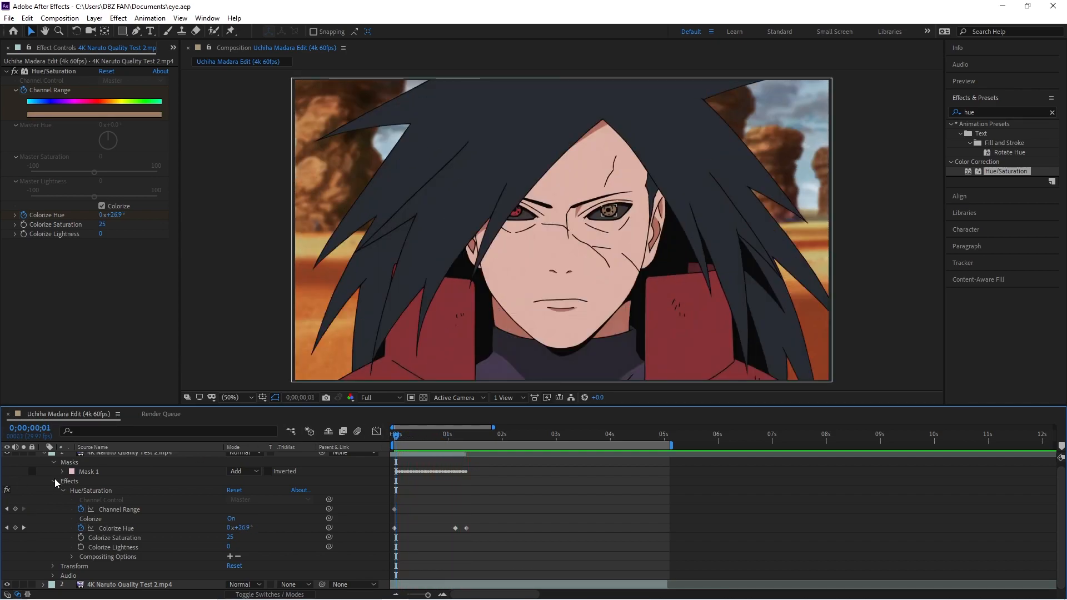
# Collapse the upper layer's Effects and Masks groups and search the effects for "glow".
pyautogui.click(53, 480)
pyautogui.click(53, 466)
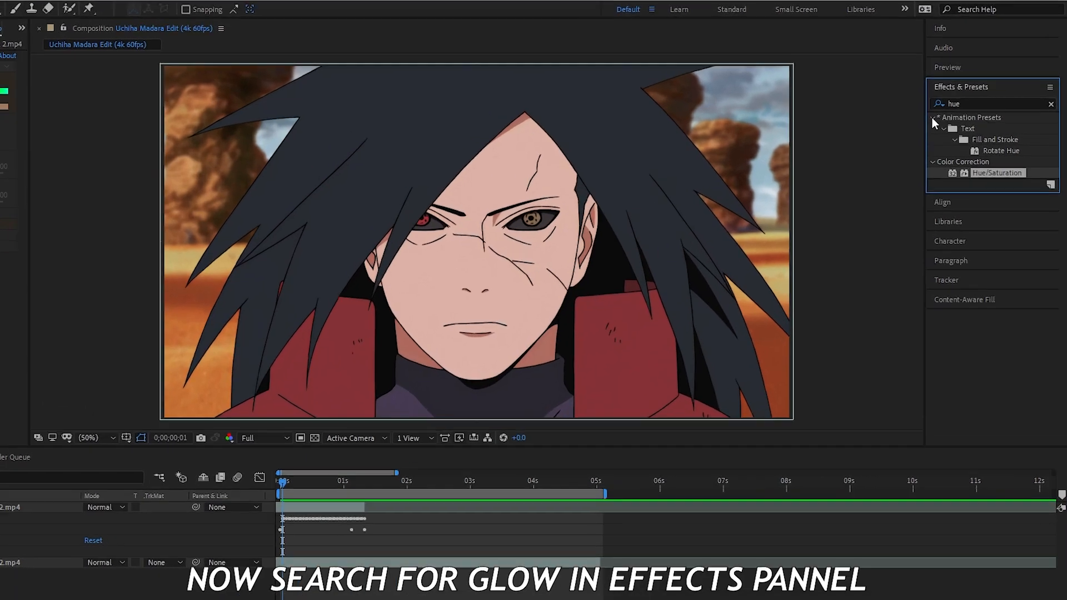
pyautogui.click(997, 111)
pyautogui.click(920, 70)
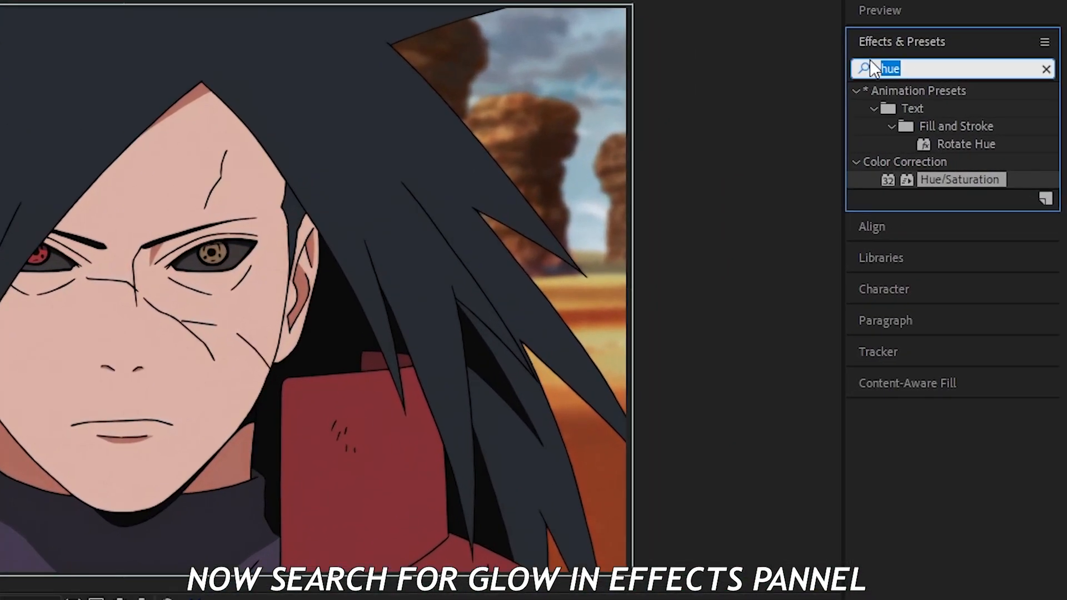
pyautogui.press('BackSpace')
pyautogui.write('glow')
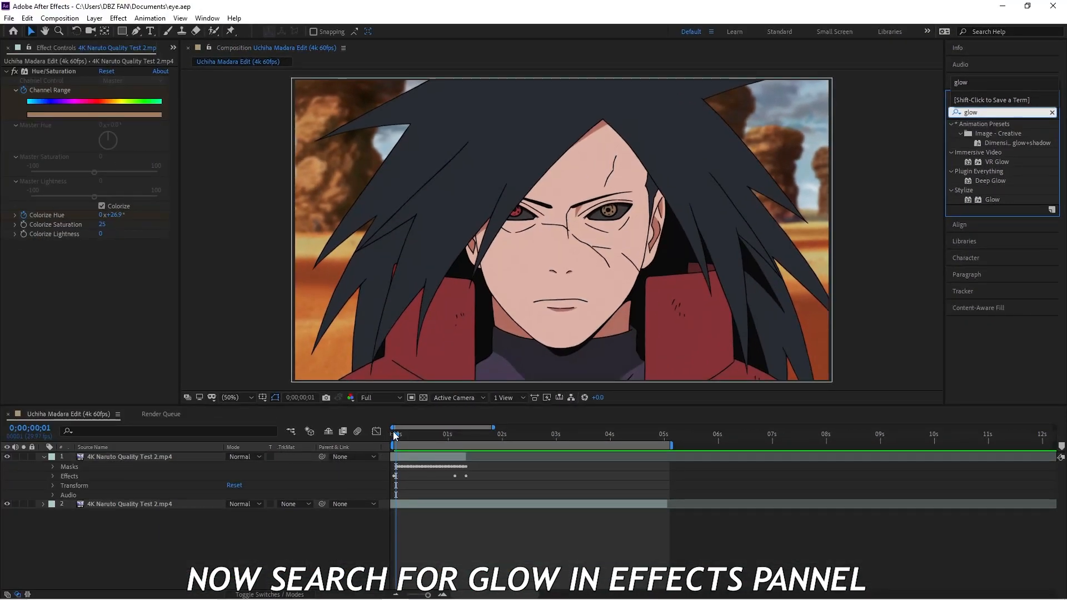
# Move to 0;00;00;07, apply Deep Glow to the upper layer and enable its Unmult option.
pyautogui.moveTo(392, 431); pyautogui.dragTo(406, 432)
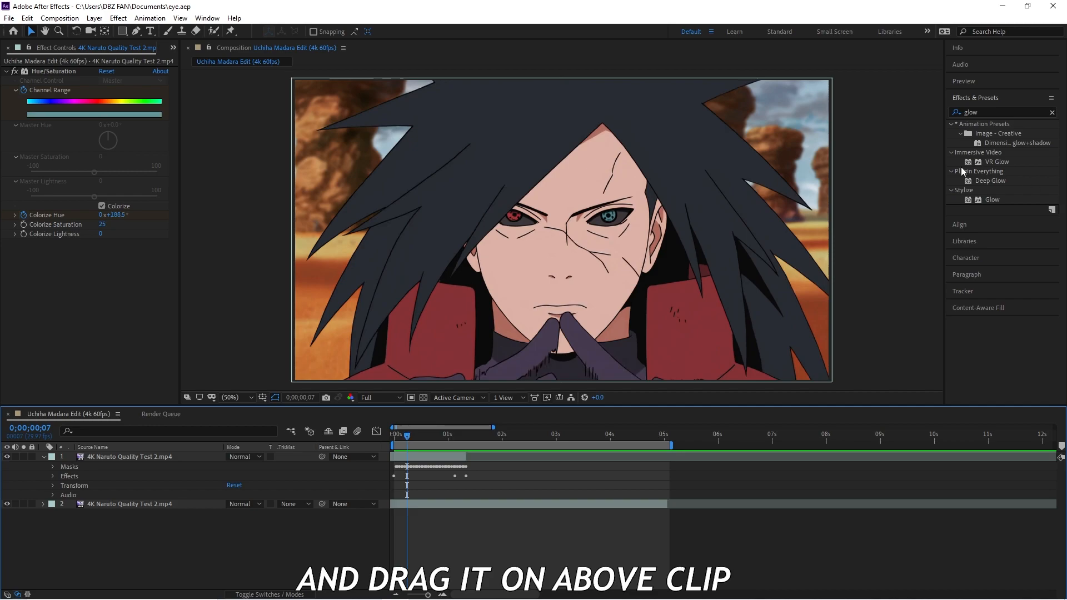
pyautogui.click(991, 181)
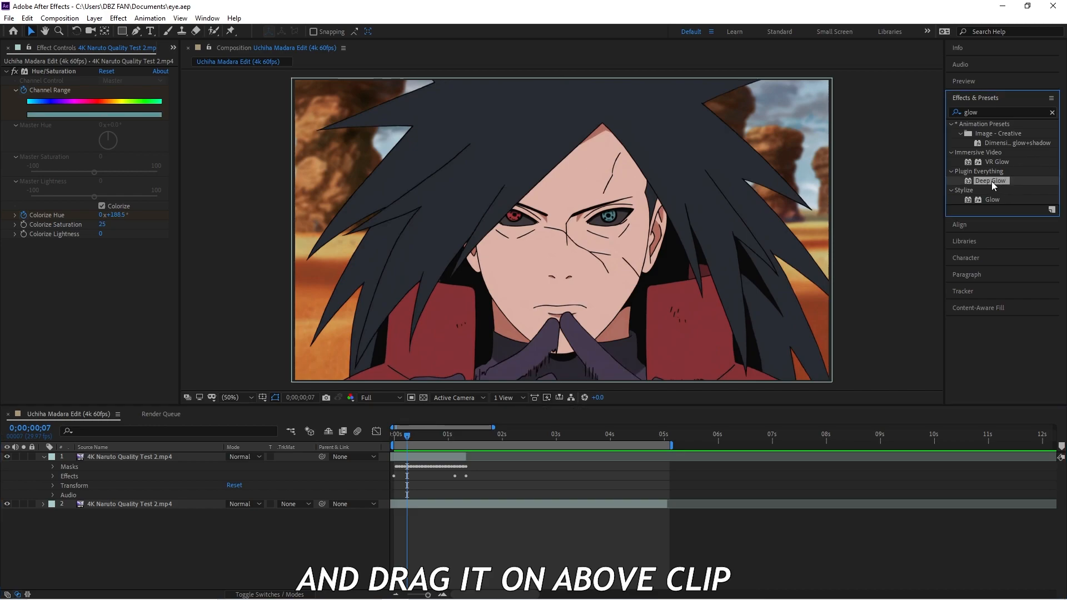
pyautogui.moveTo(996, 180); pyautogui.dragTo(92, 196)
pyautogui.moveTo(94, 275); pyautogui.dragTo(93, 272)
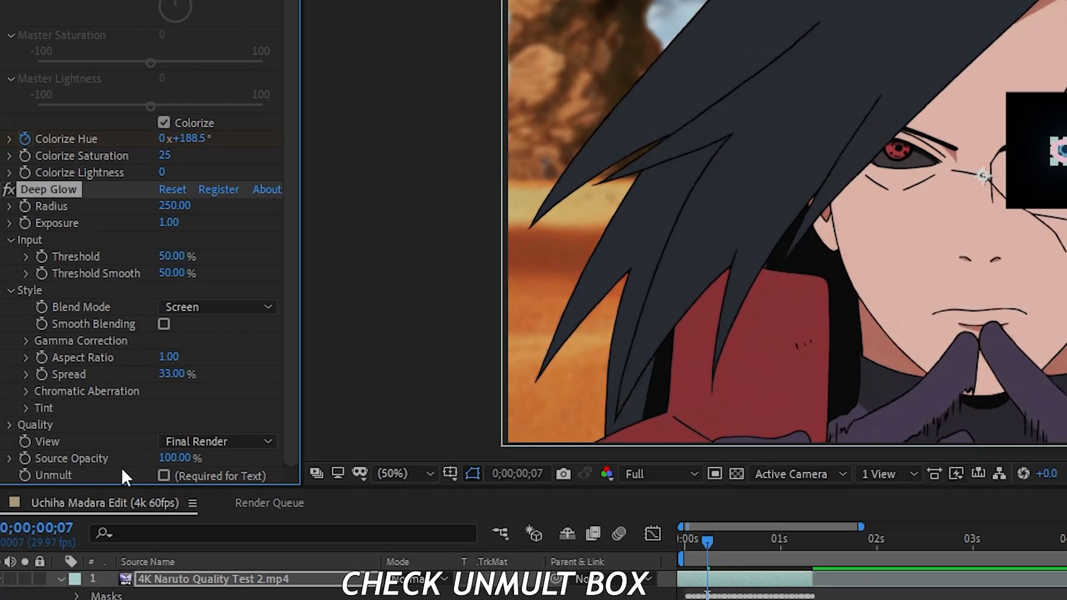
pyautogui.click(163, 476)
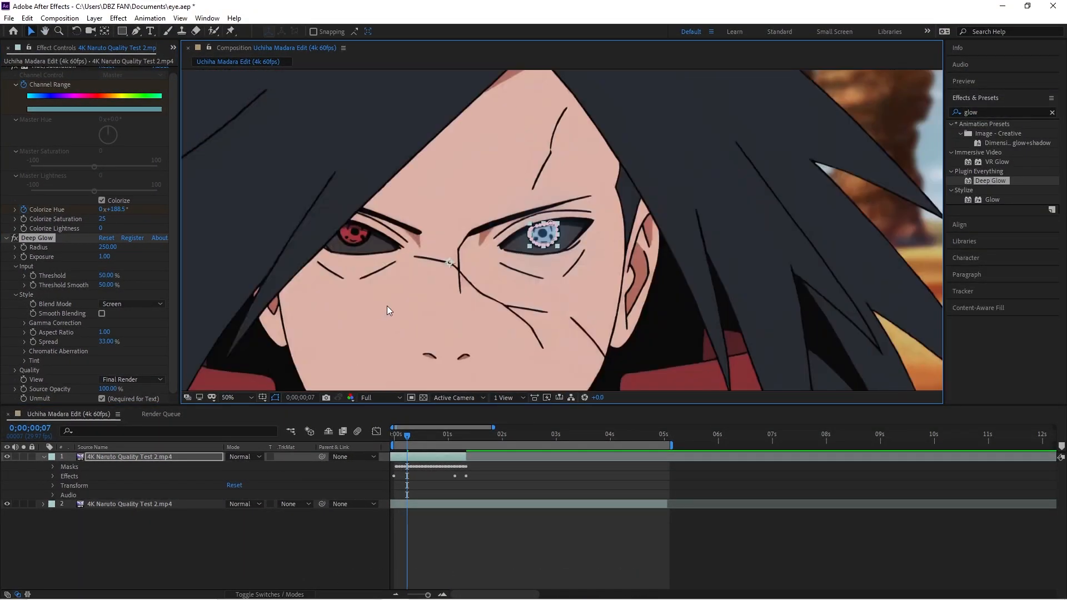
# Compare the eye up close with Deep Glow switched off and on.
pyautogui.scroll(6, 573, 246)
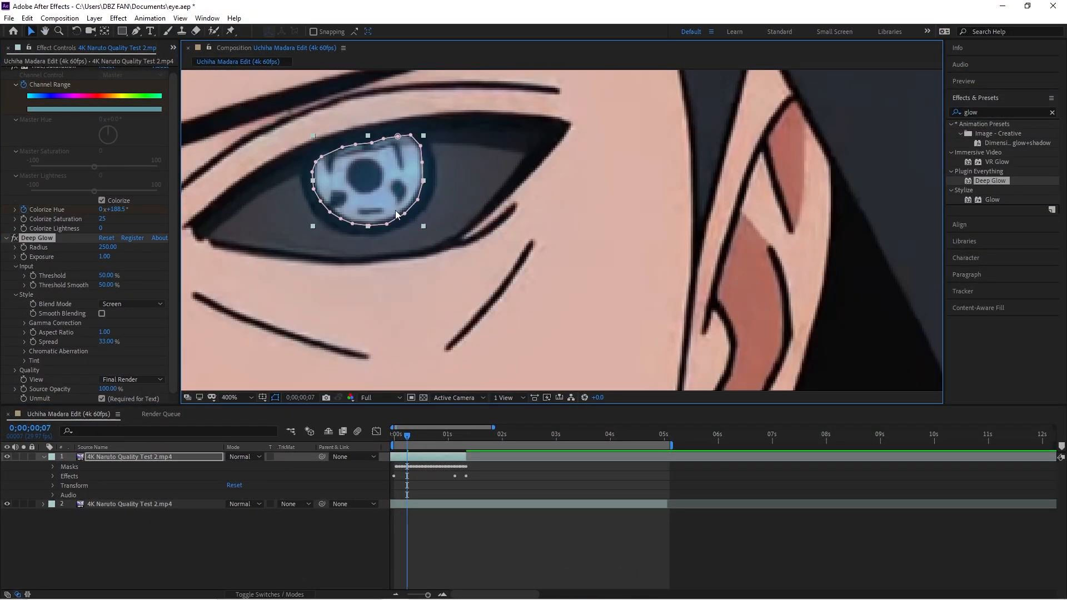
pyautogui.scroll(2, 370, 199)
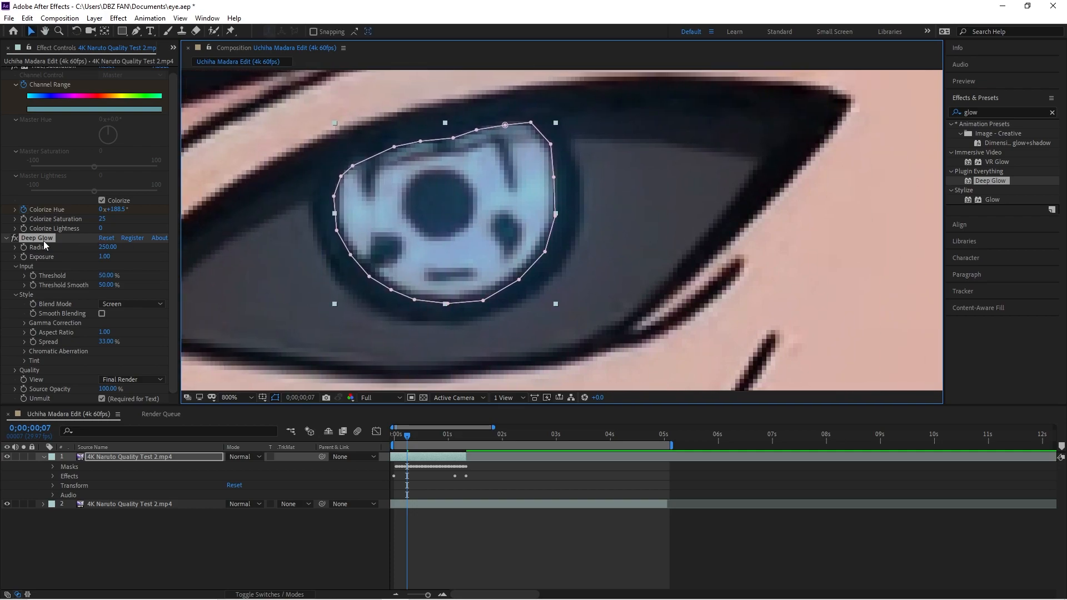
pyautogui.click(14, 238)
pyautogui.click(15, 238)
pyautogui.click(15, 238)
pyautogui.click(14, 238)
pyautogui.scroll(-4, 411, 166)
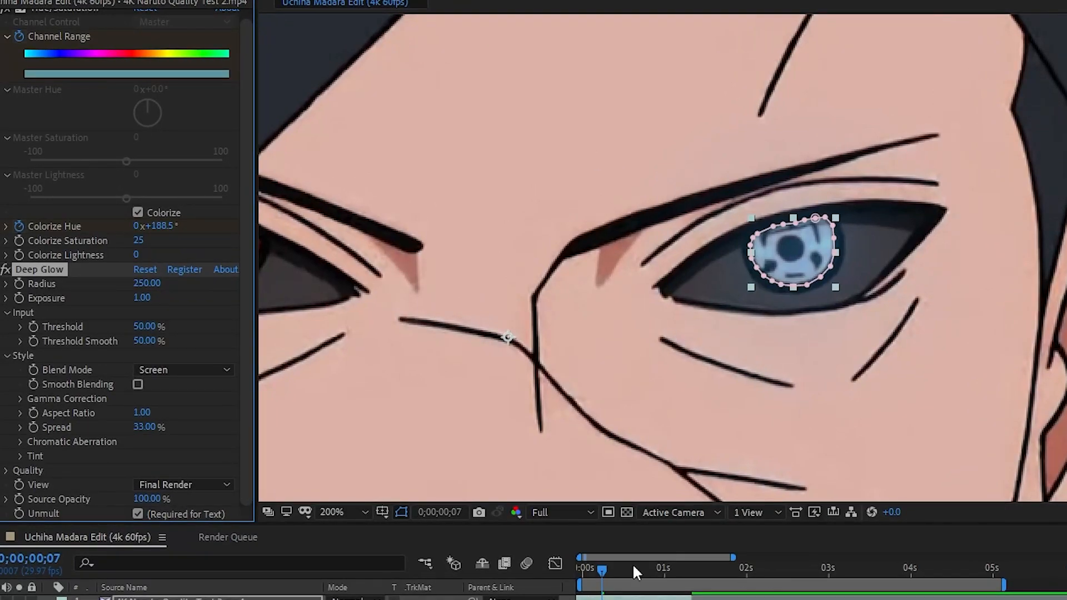
# Set Deep Glow's Exposure to 3.00 and its Radius to 94.00.
pyautogui.scroll(1, 768, 202)
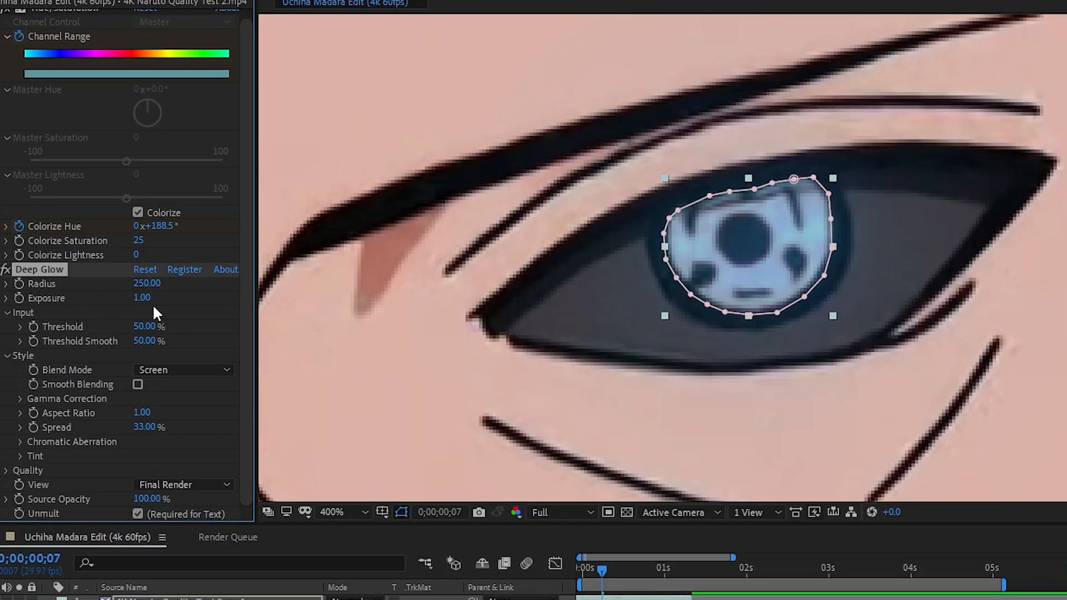
pyautogui.click(198, 303)
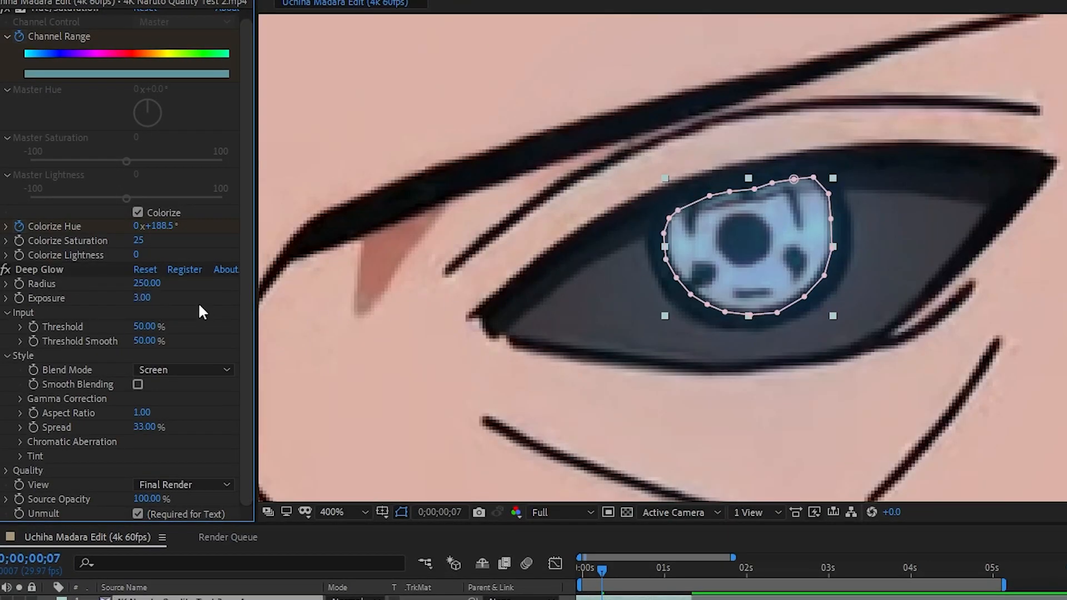
pyautogui.moveTo(161, 290); pyautogui.dragTo(71, 357)
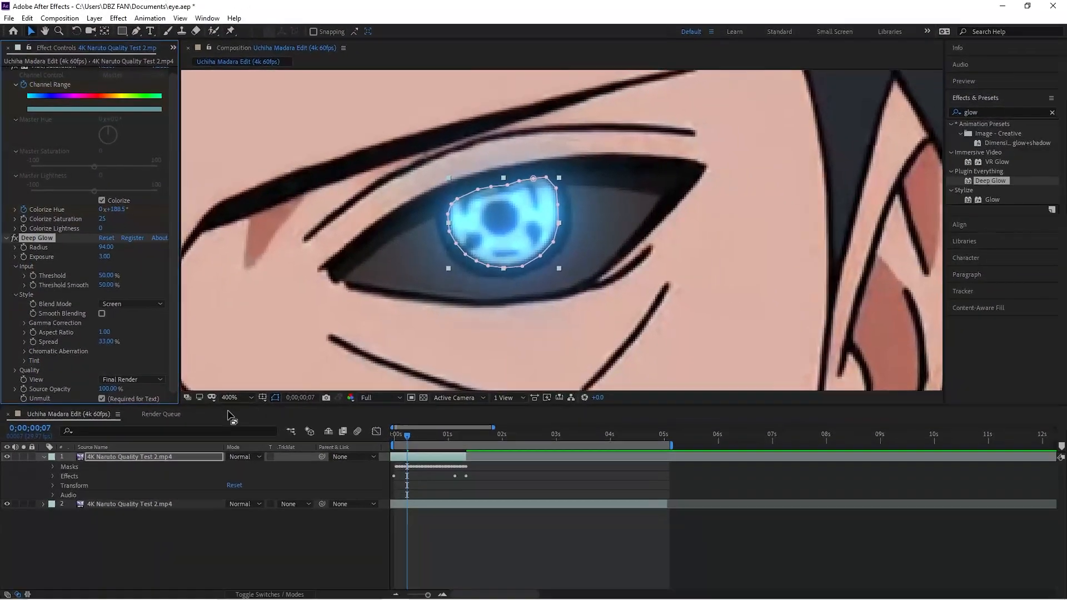
# Fit the whole frame in view and preview the glowing eye from 0;00;00;00.
pyautogui.click(342, 516)
pyautogui.click(258, 199)
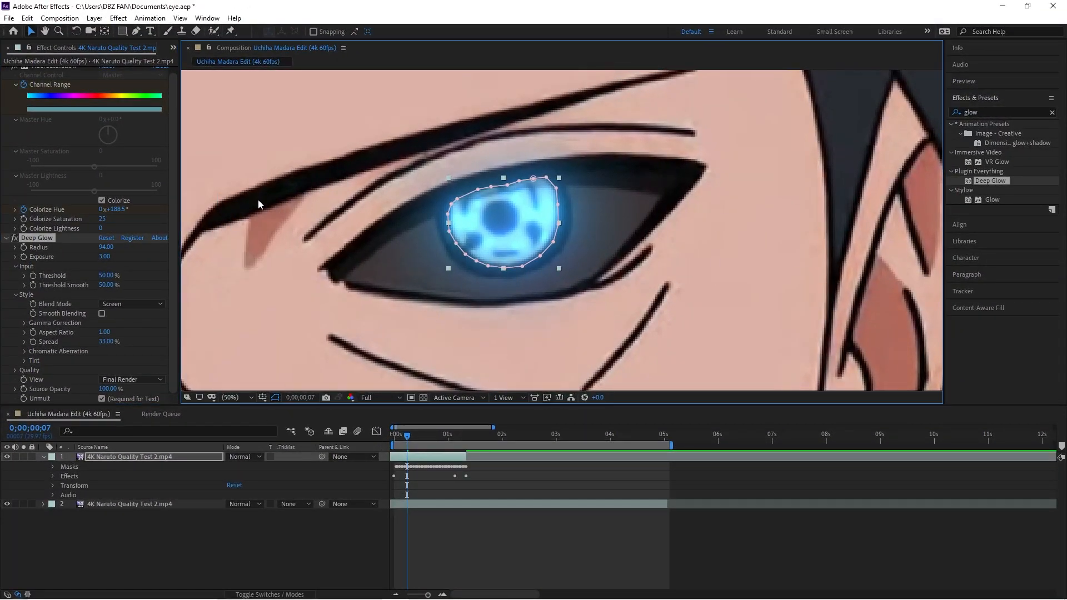
pyautogui.moveTo(403, 432); pyautogui.dragTo(393, 433)
pyautogui.press('space')
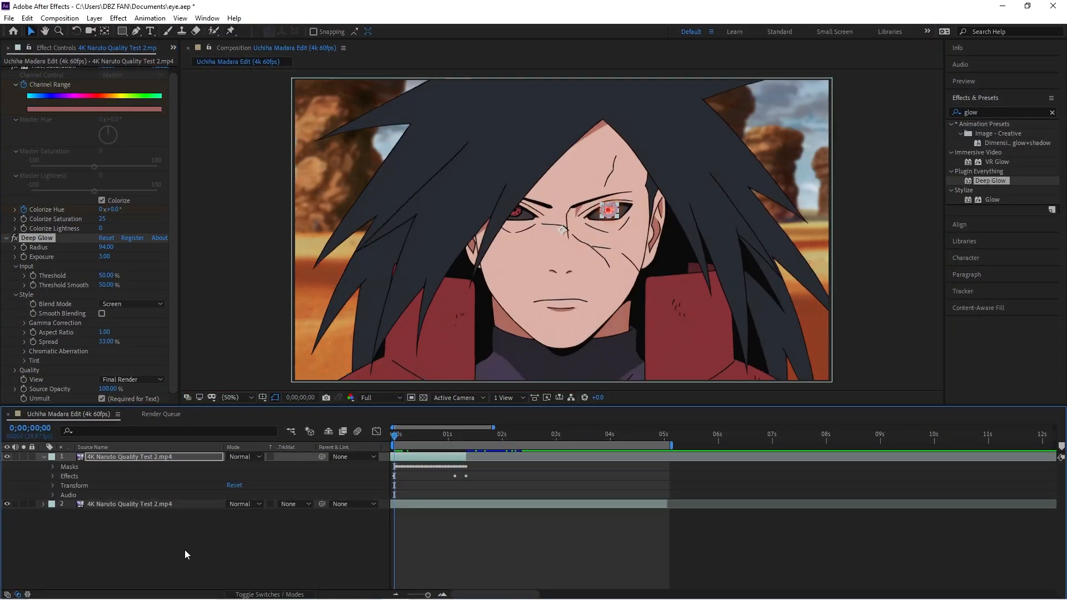